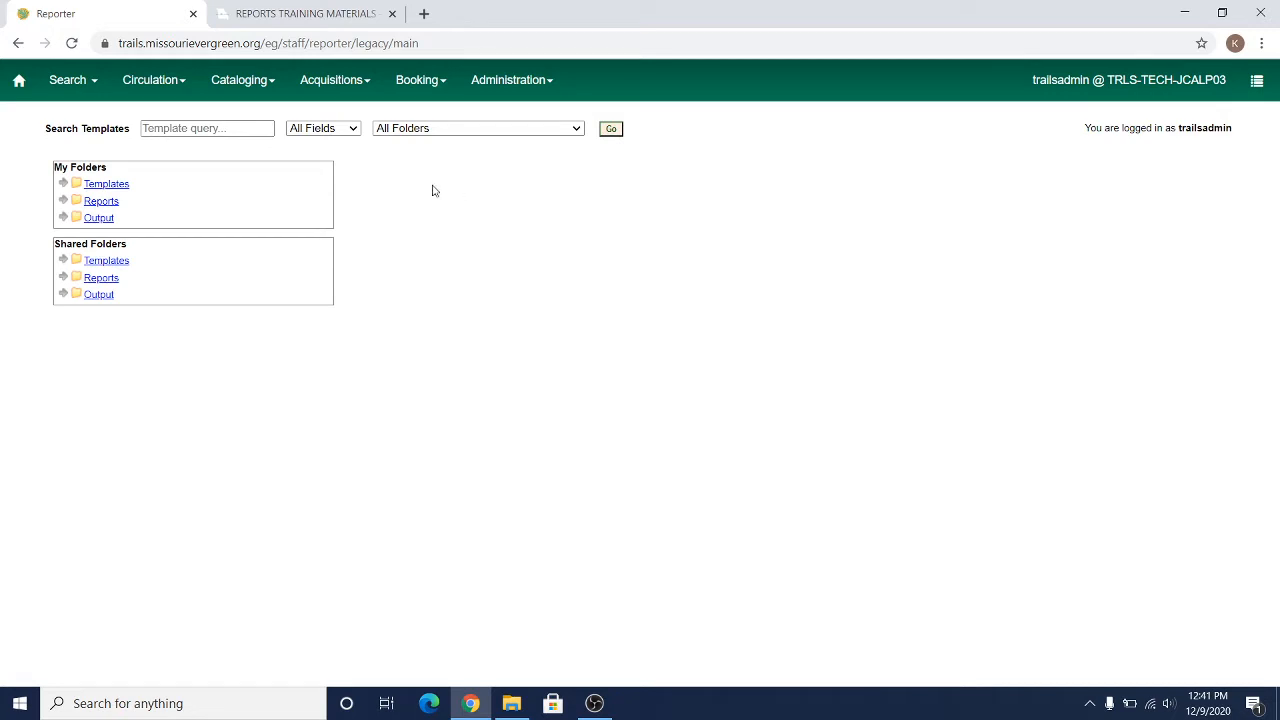
Step: Look over the Reports Training Materials page under Member Resources on the Missouri Evergreen website, then return to the Reporter
left_click(322, 13)
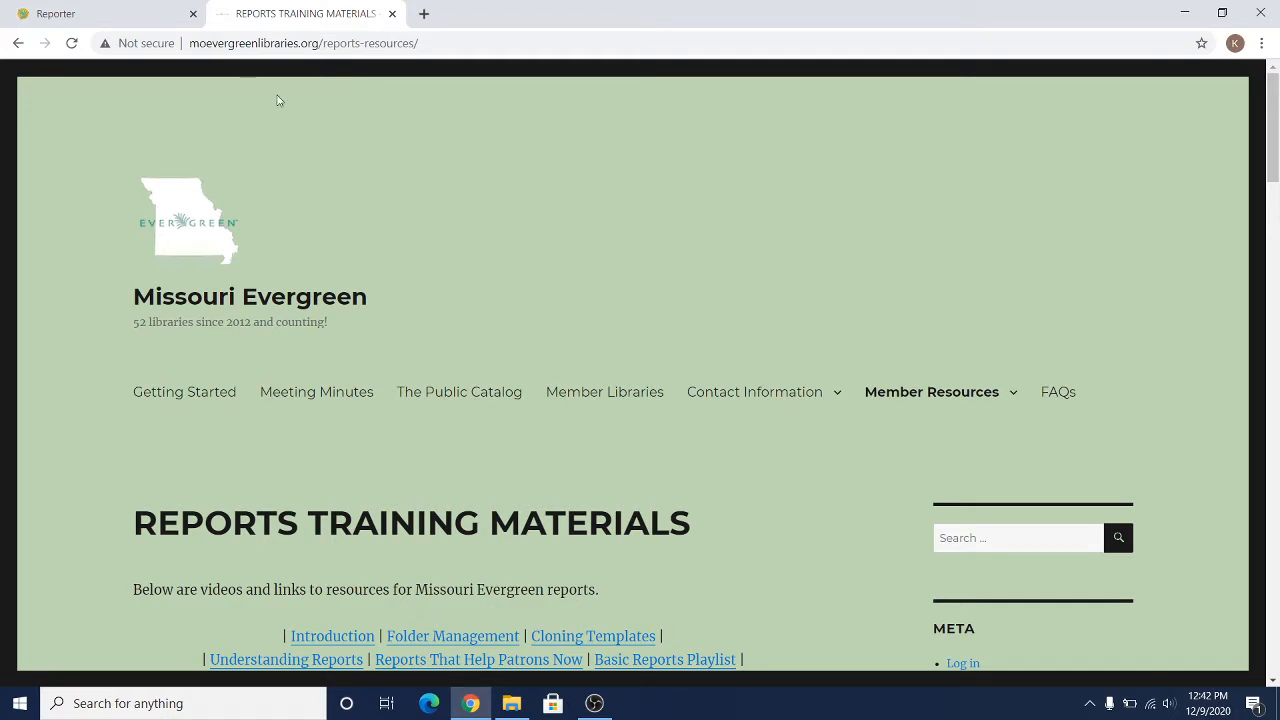
mouse_move(926, 392)
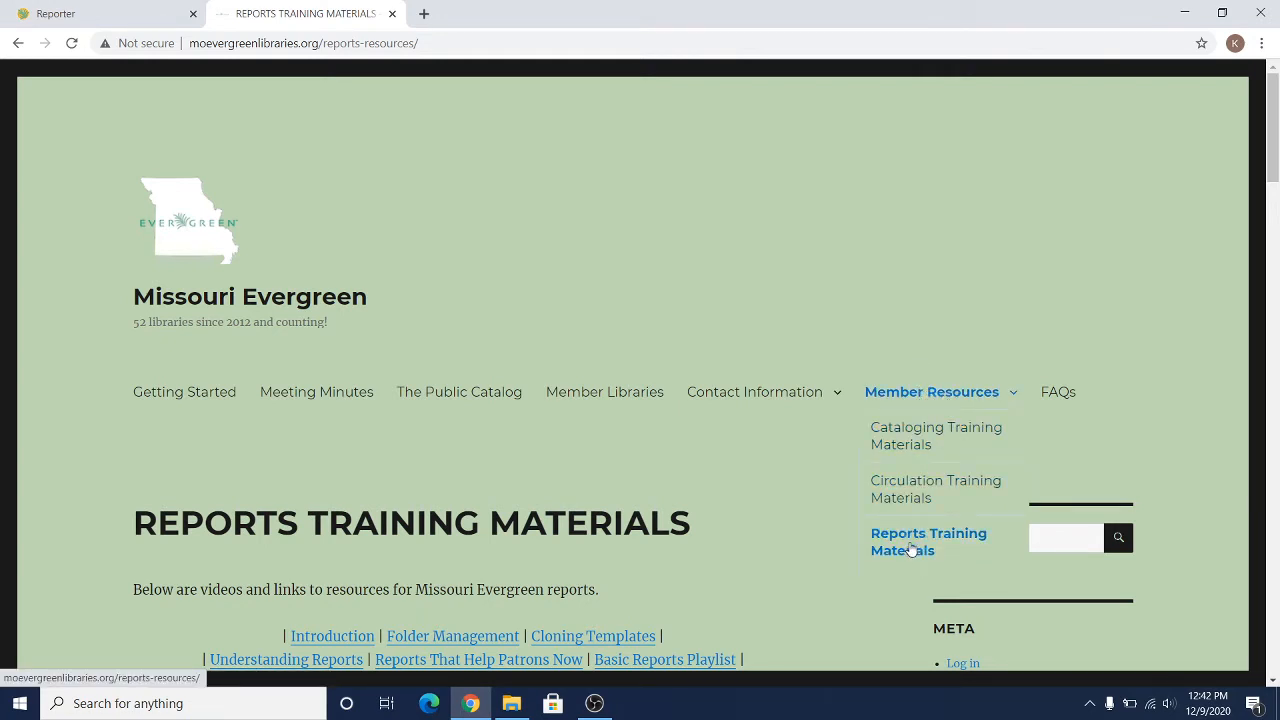
scroll(757, 486, "down", 4)
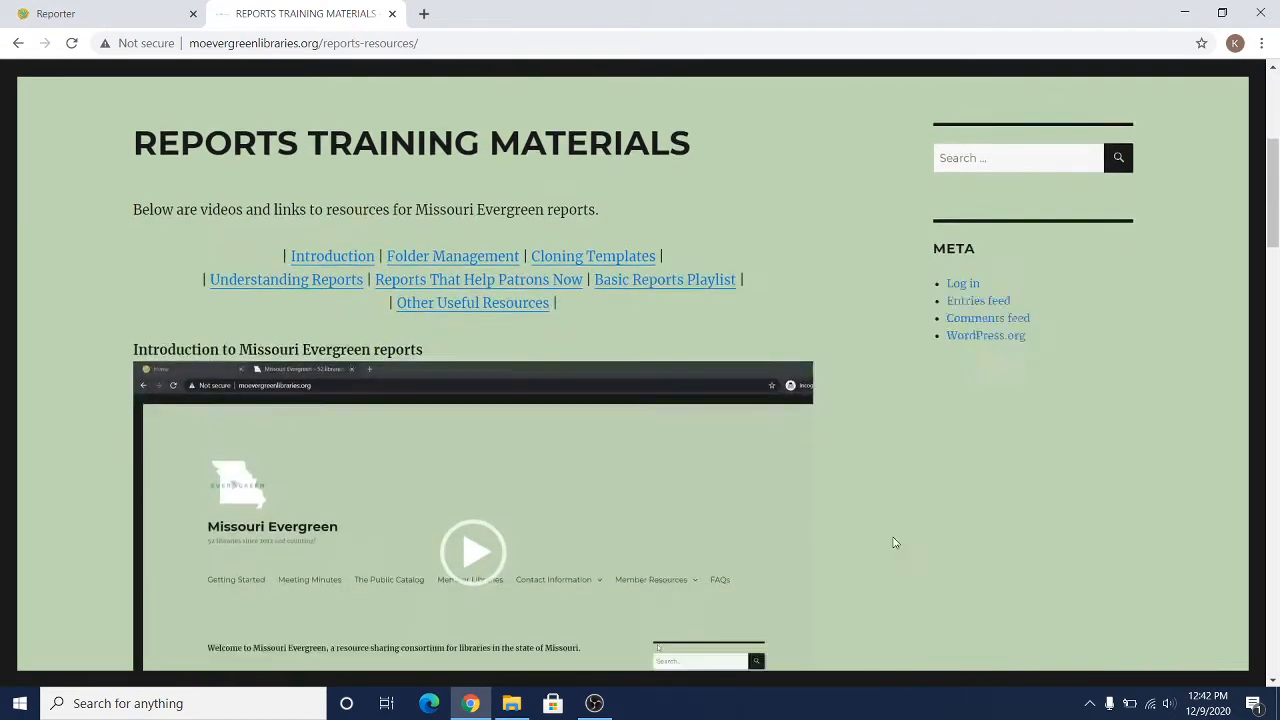
scroll(880, 520, "down", 5)
scroll(860, 465, "up", 3)
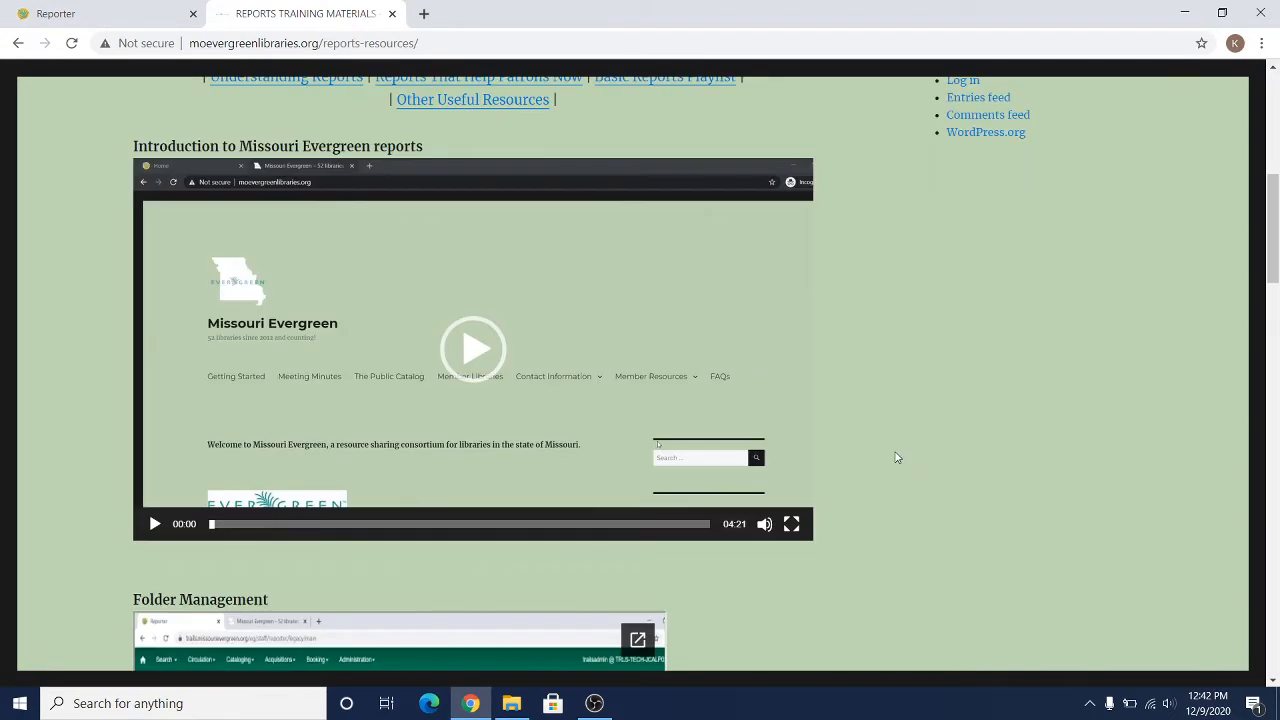
scroll(890, 440, "up", 6)
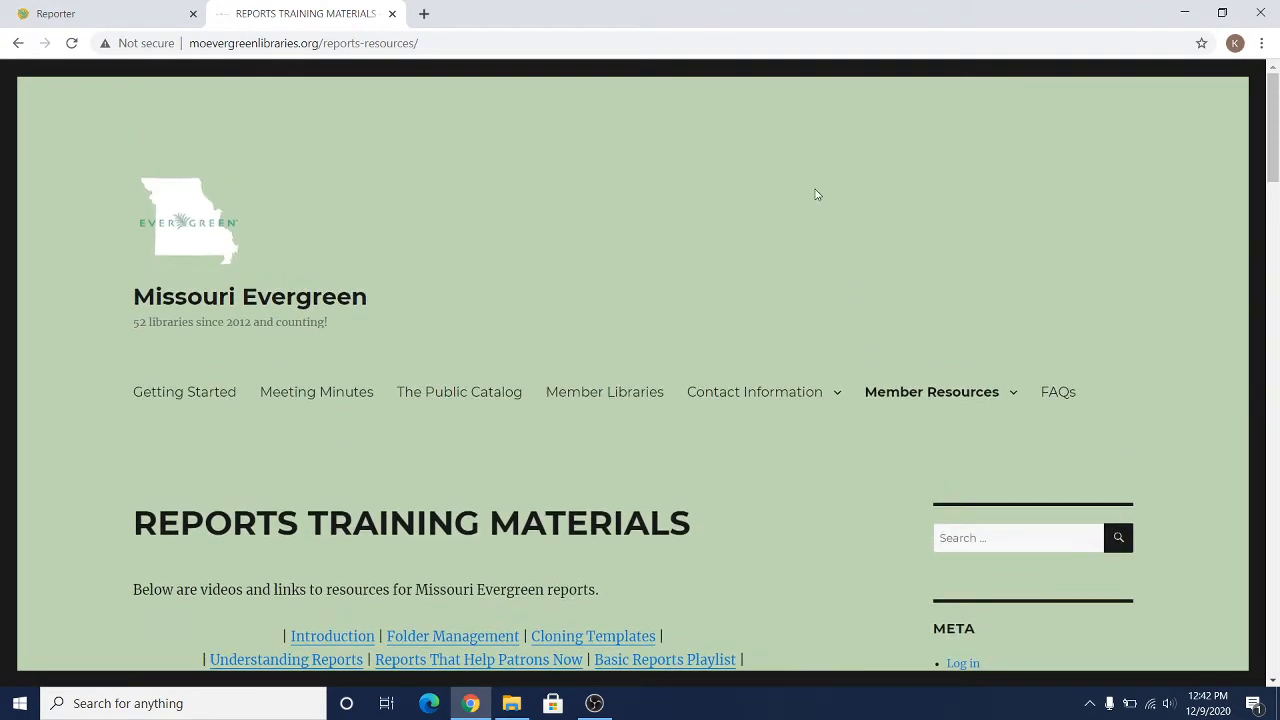
left_click(129, 12)
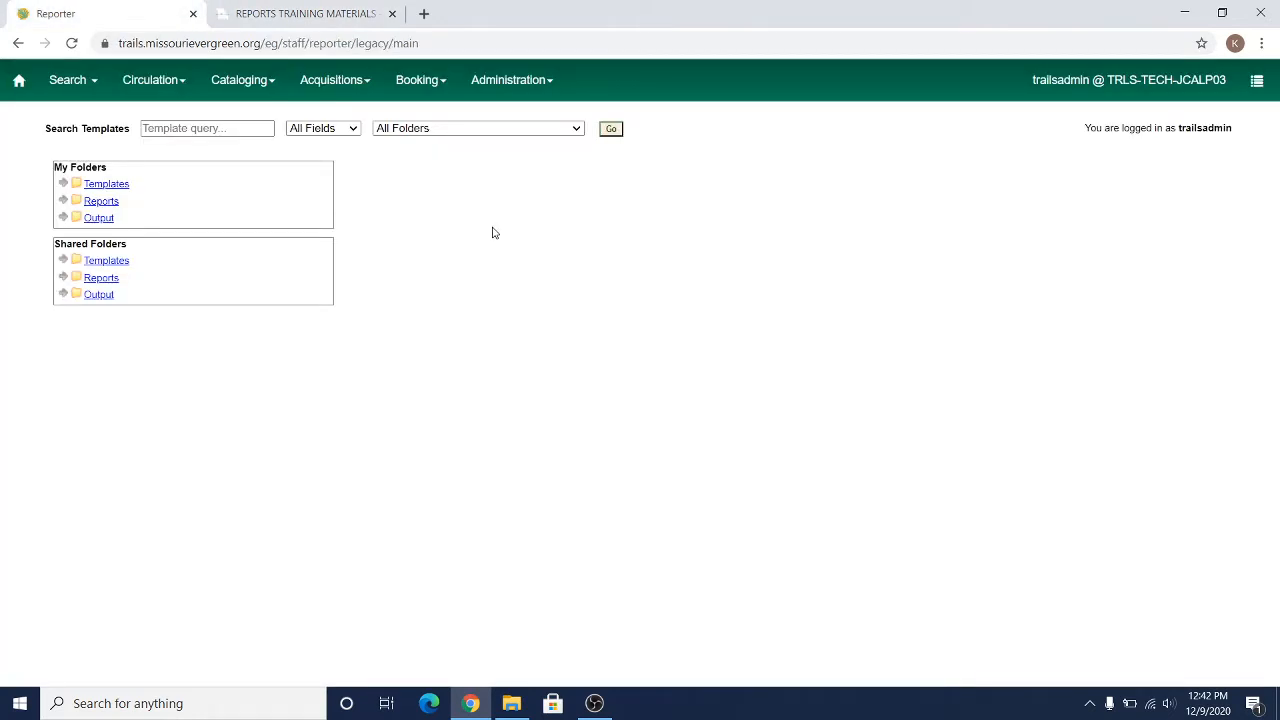
Step: Review the Folder Management and Cloning Report Templates videos listed on the Reports Training Materials page
left_click(295, 12)
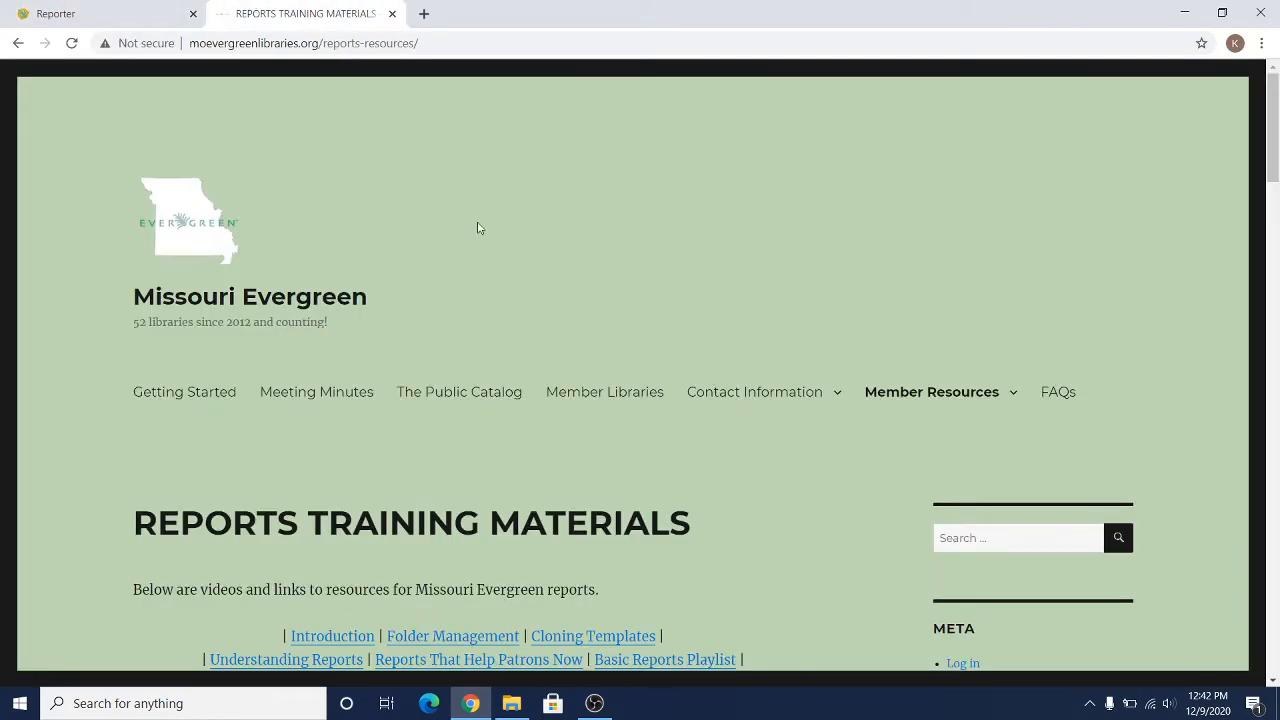
scroll(531, 283, "down", 3)
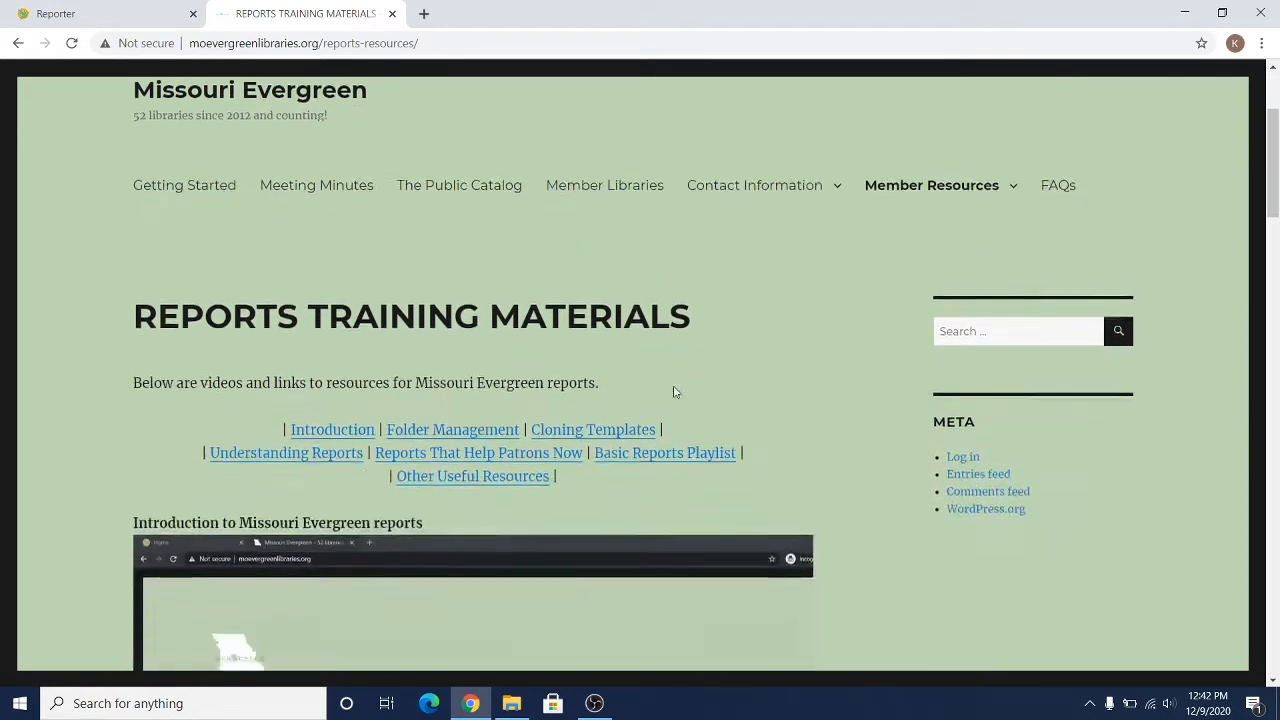
scroll(873, 514, "down", 9)
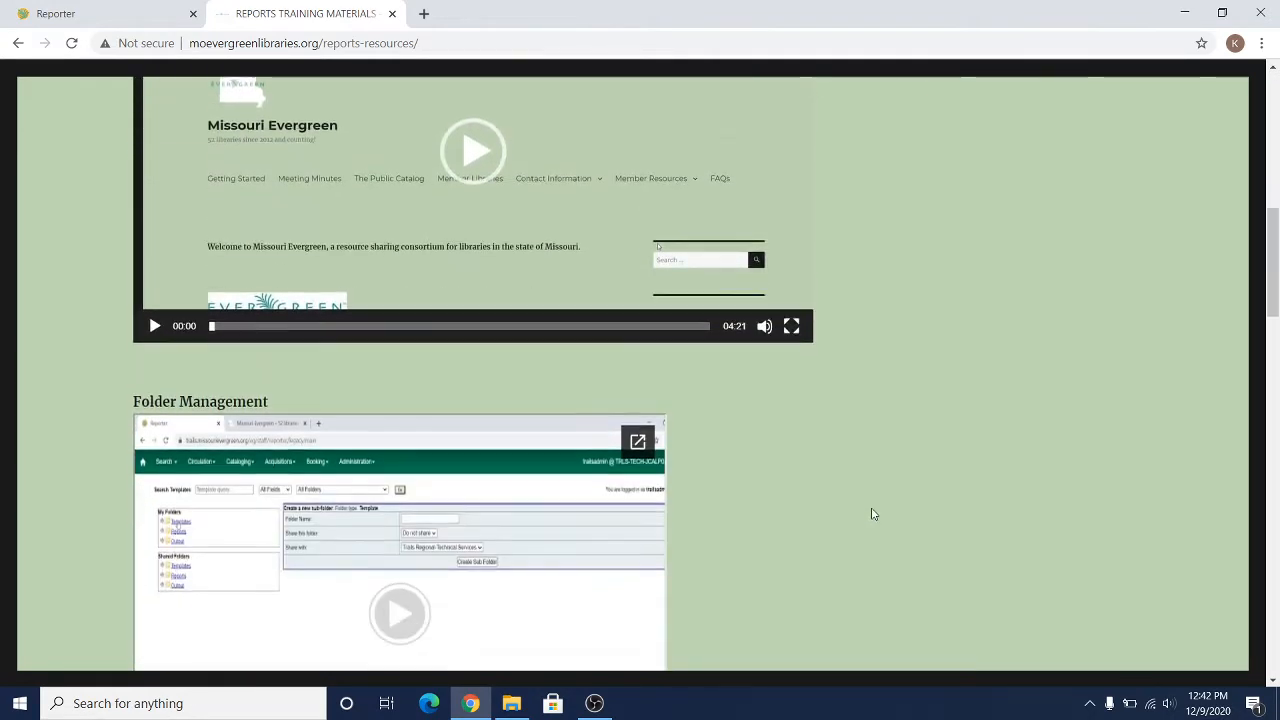
scroll(250, 525, "down", 3)
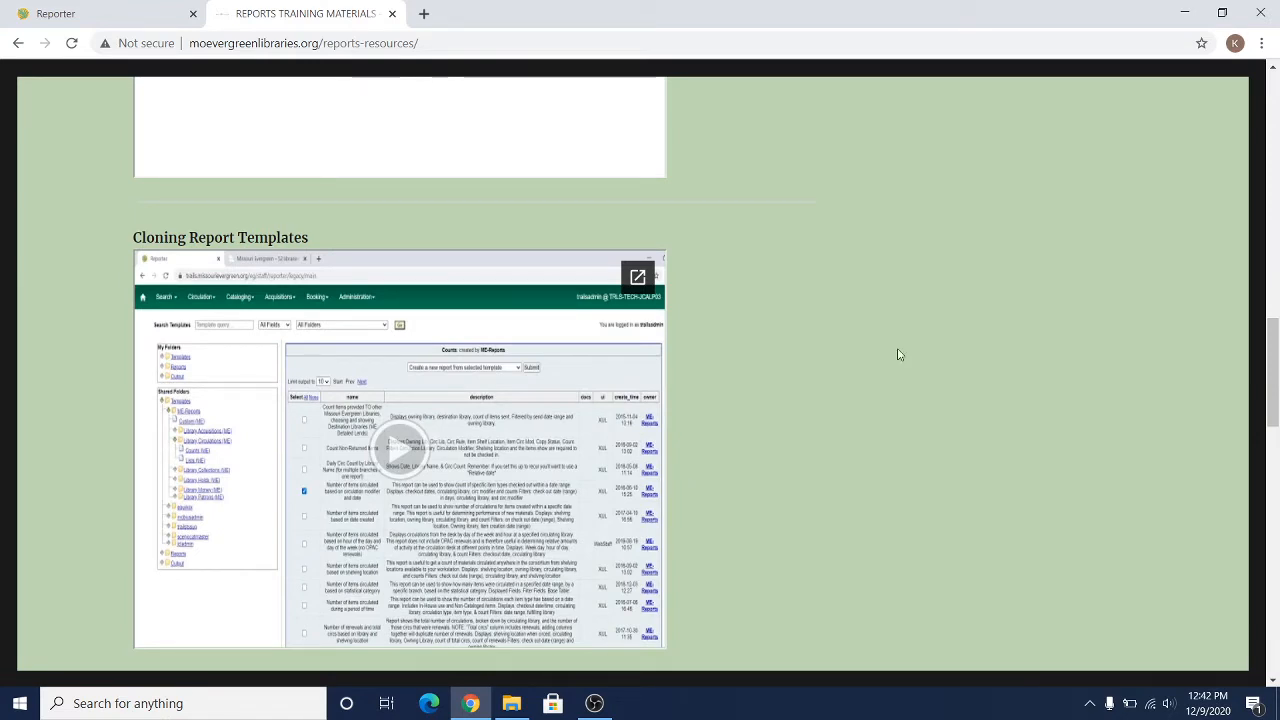
scroll(752, 446, "up", 15)
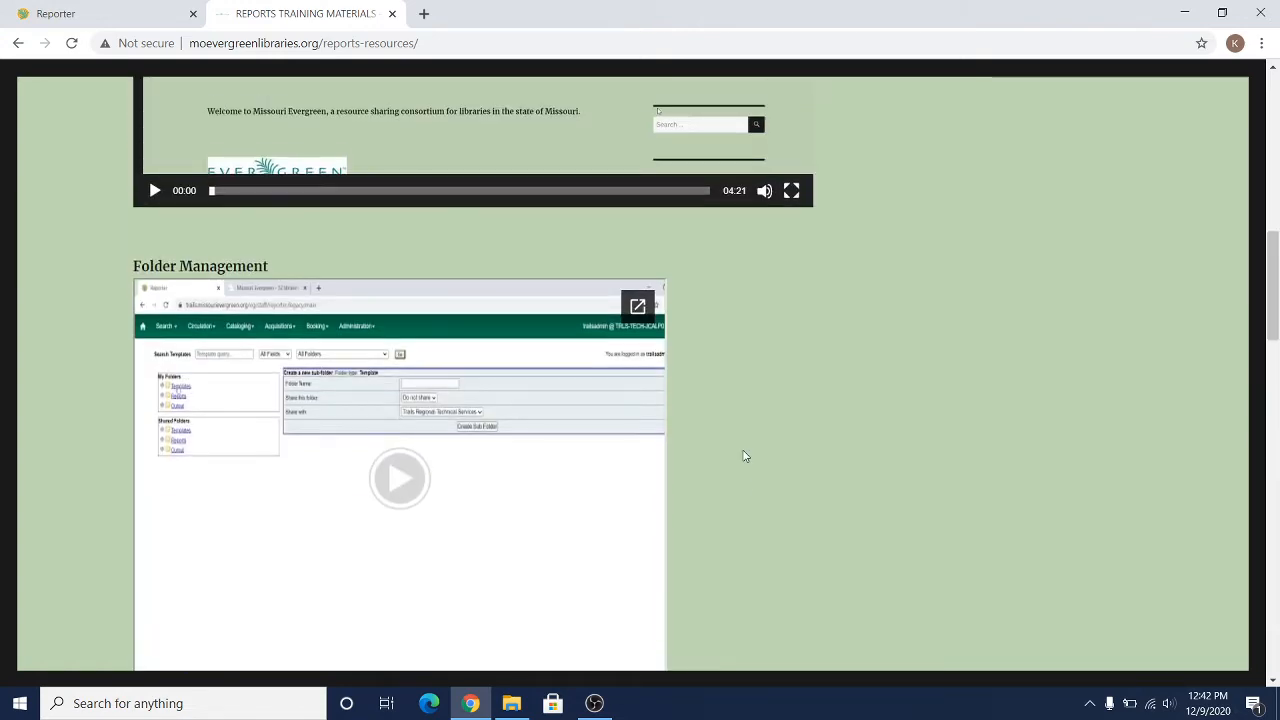
scroll(849, 391, "up", 2)
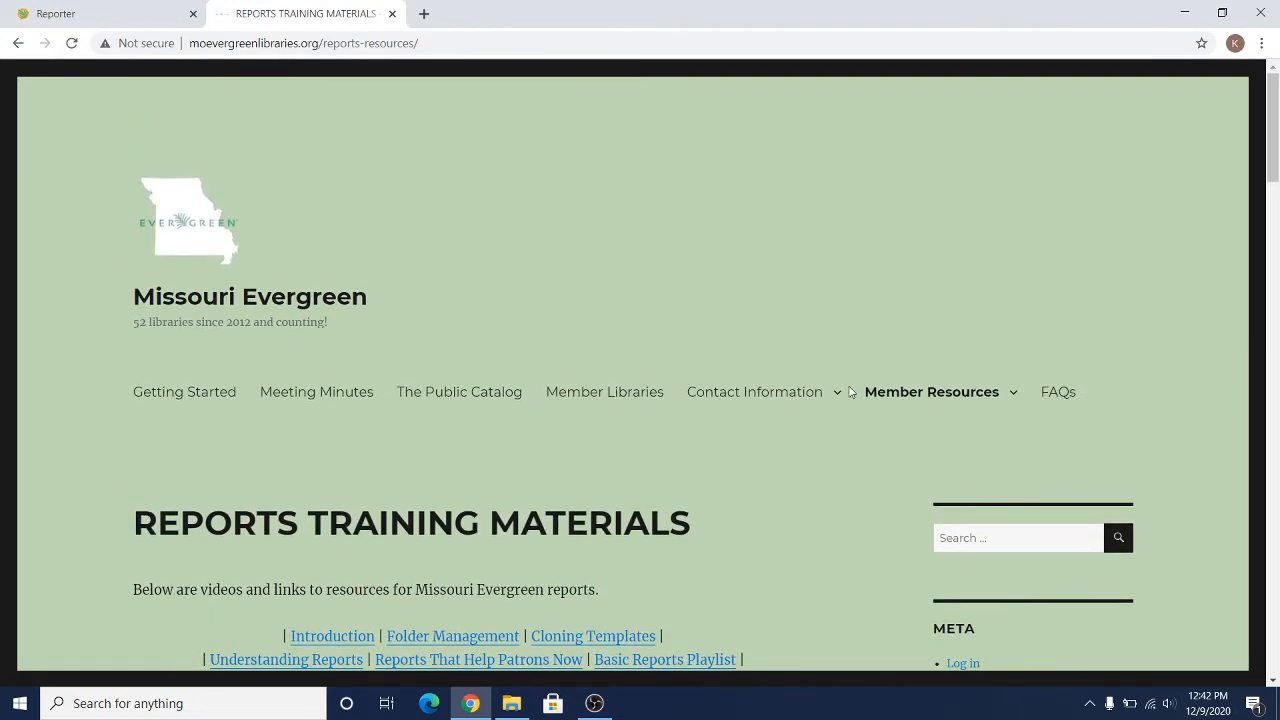
mouse_move(850, 392)
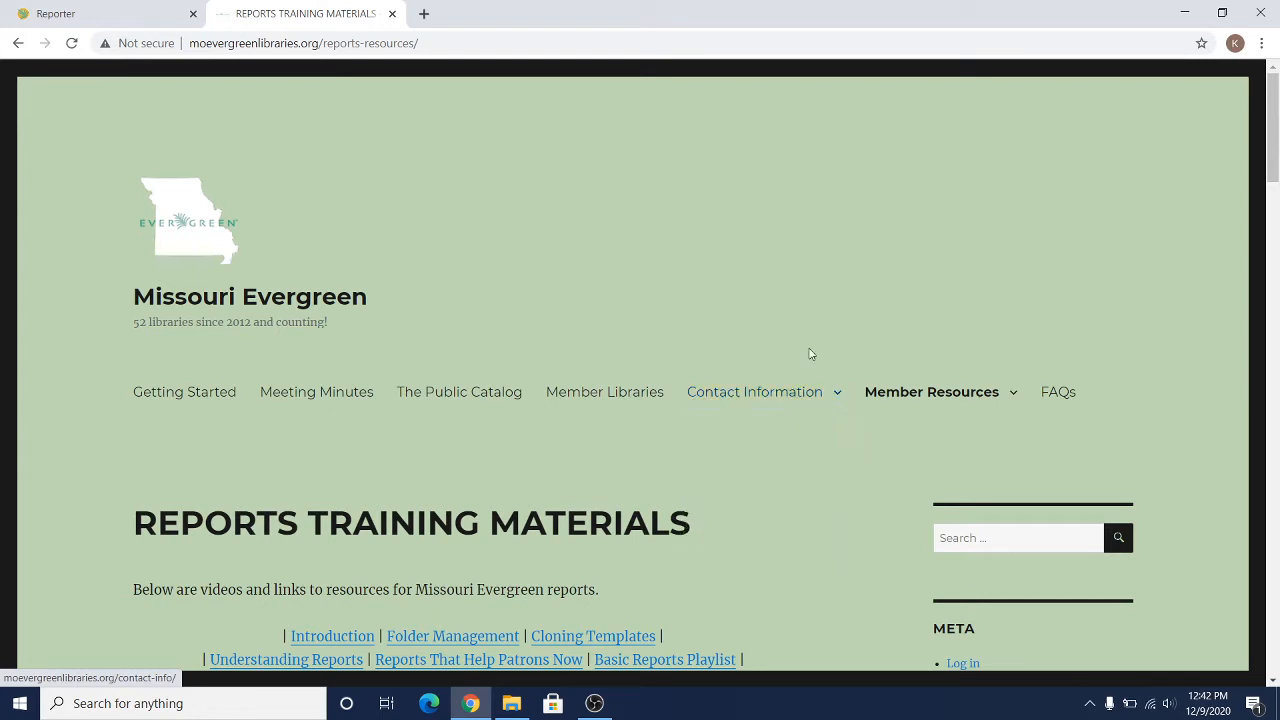
Step: In the Reporter, open the shared ME-Reports templates for Library Circulations Counts and list all of them
left_click(120, 6)
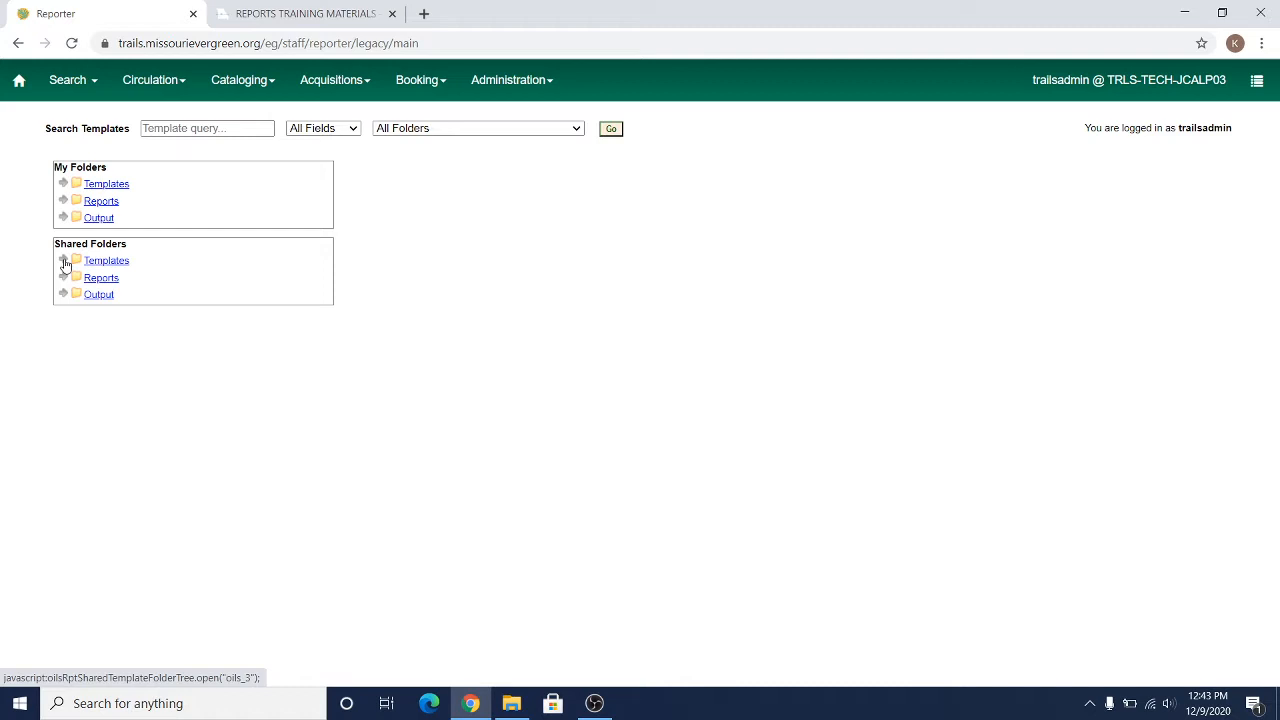
left_click(63, 261)
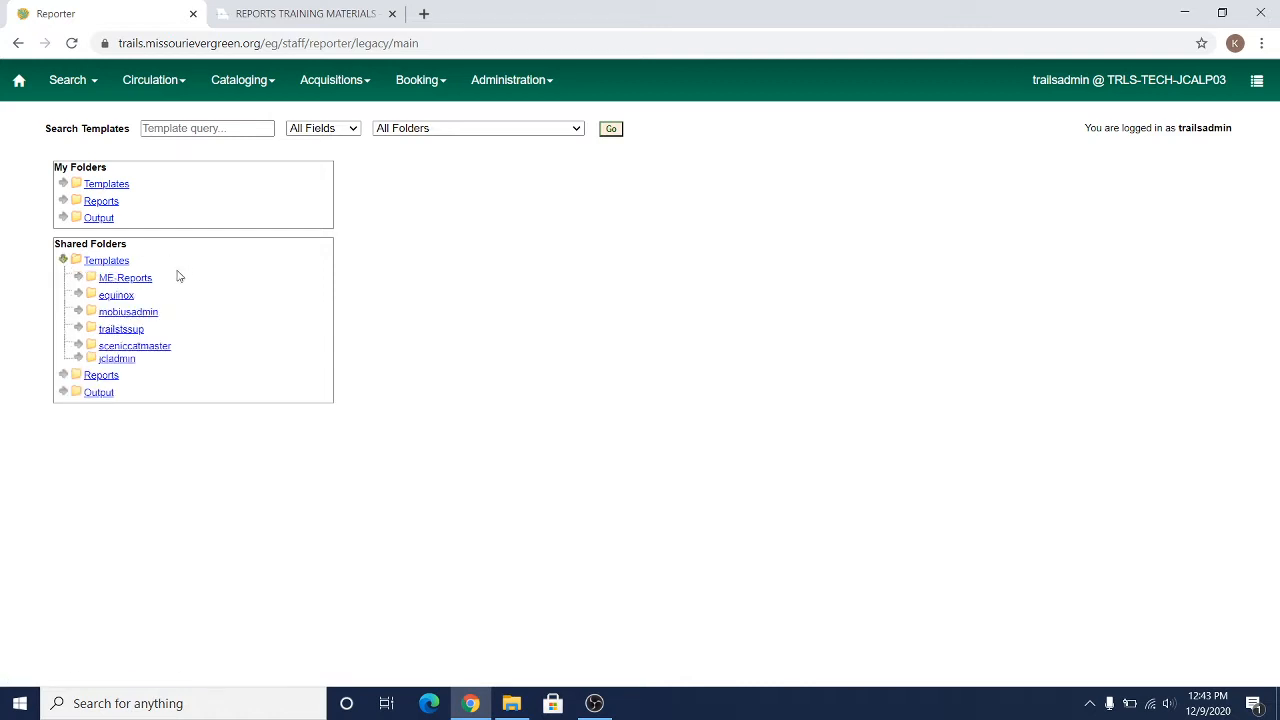
left_click(79, 278)
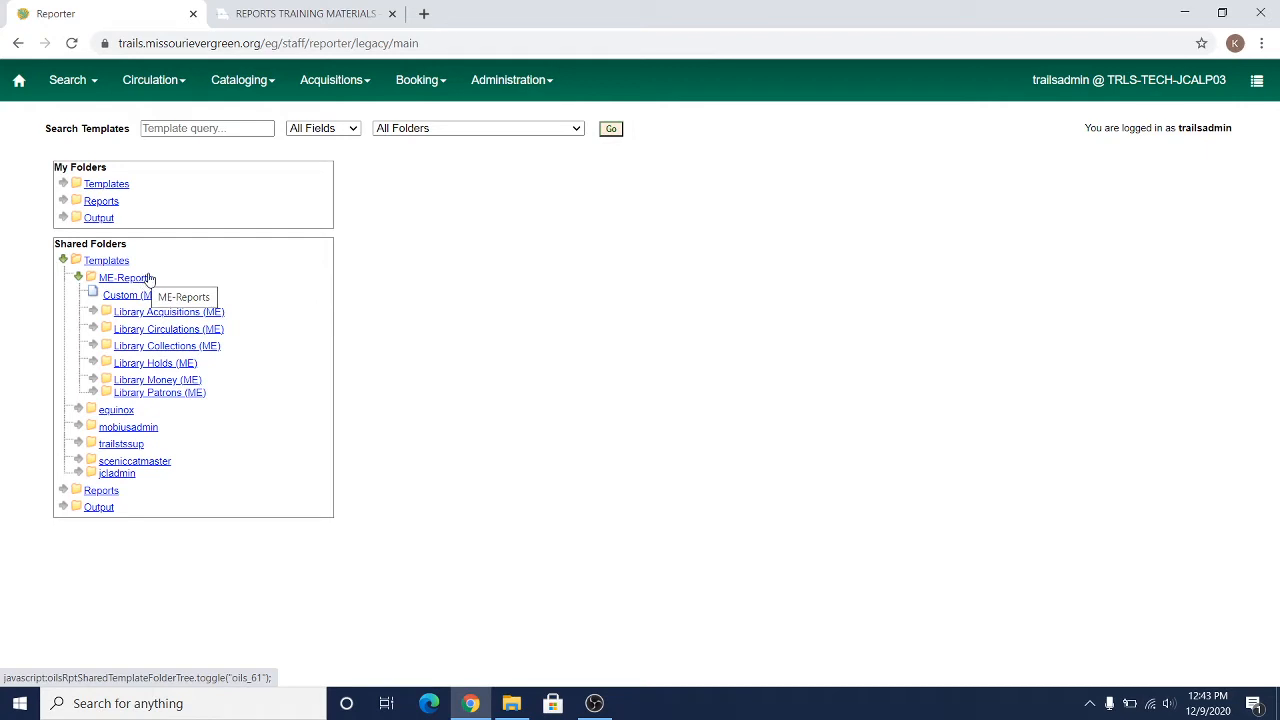
left_click(93, 329)
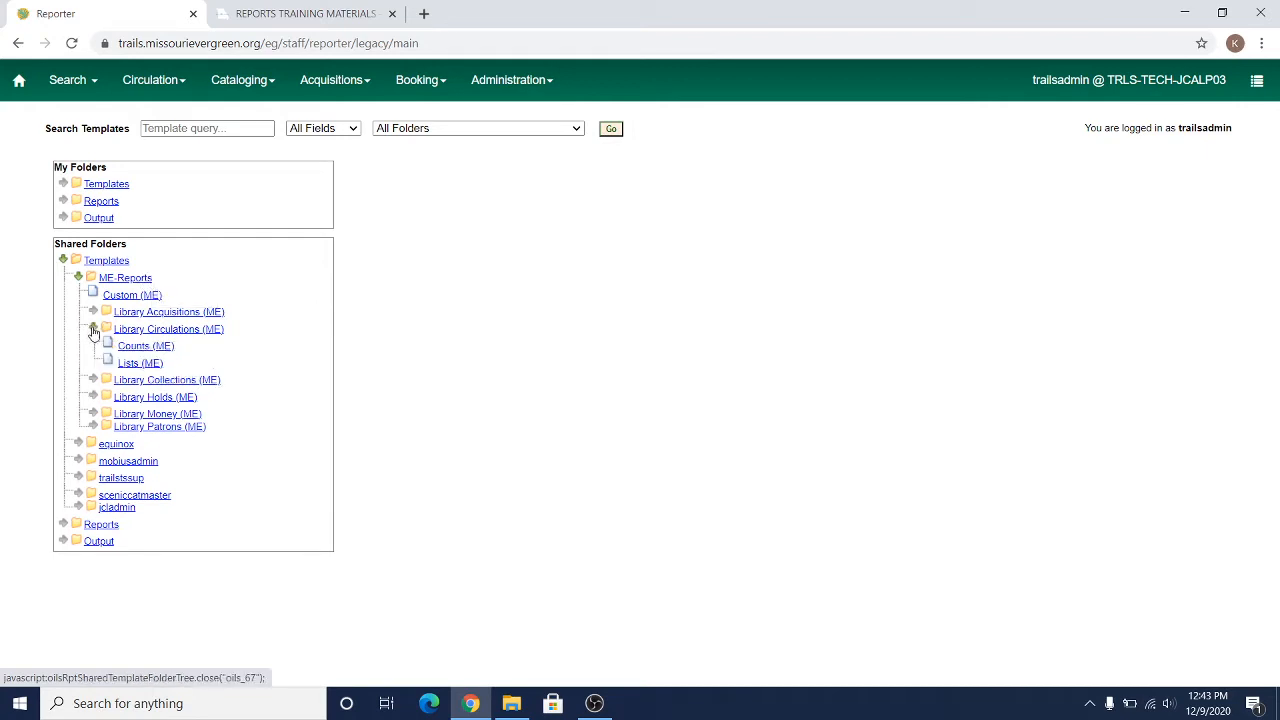
left_click(148, 346)
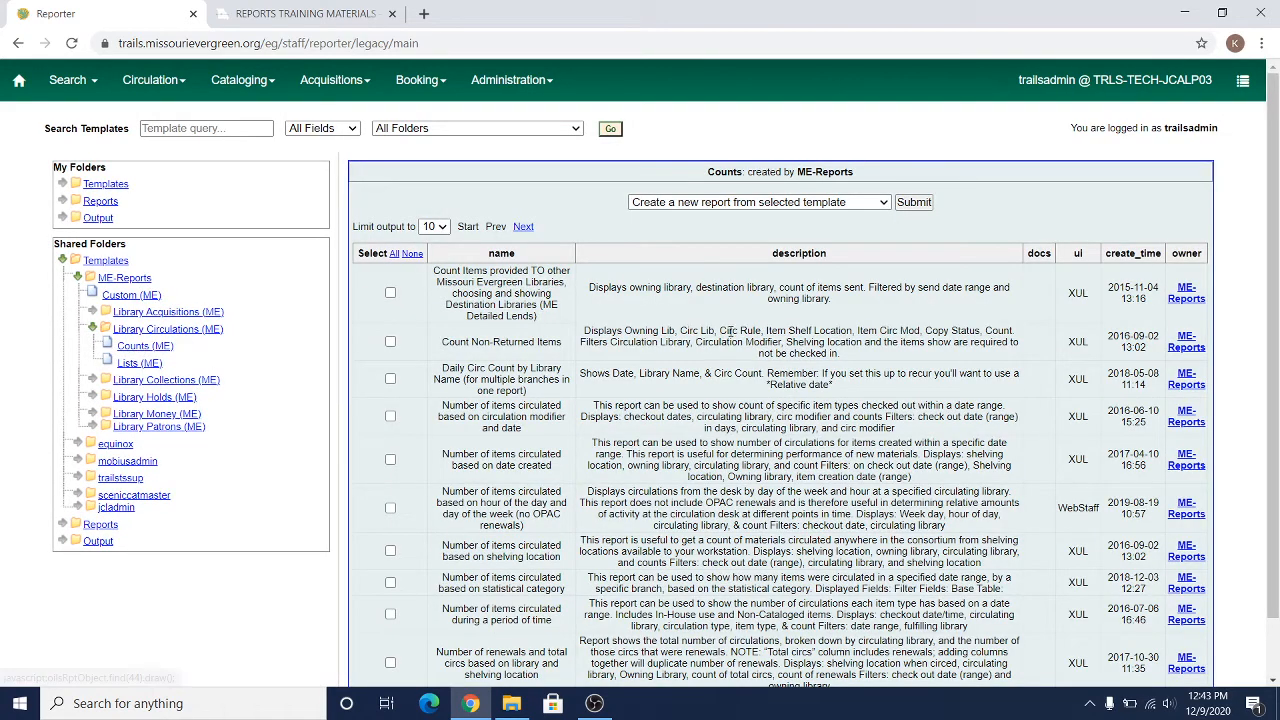
left_click(440, 227)
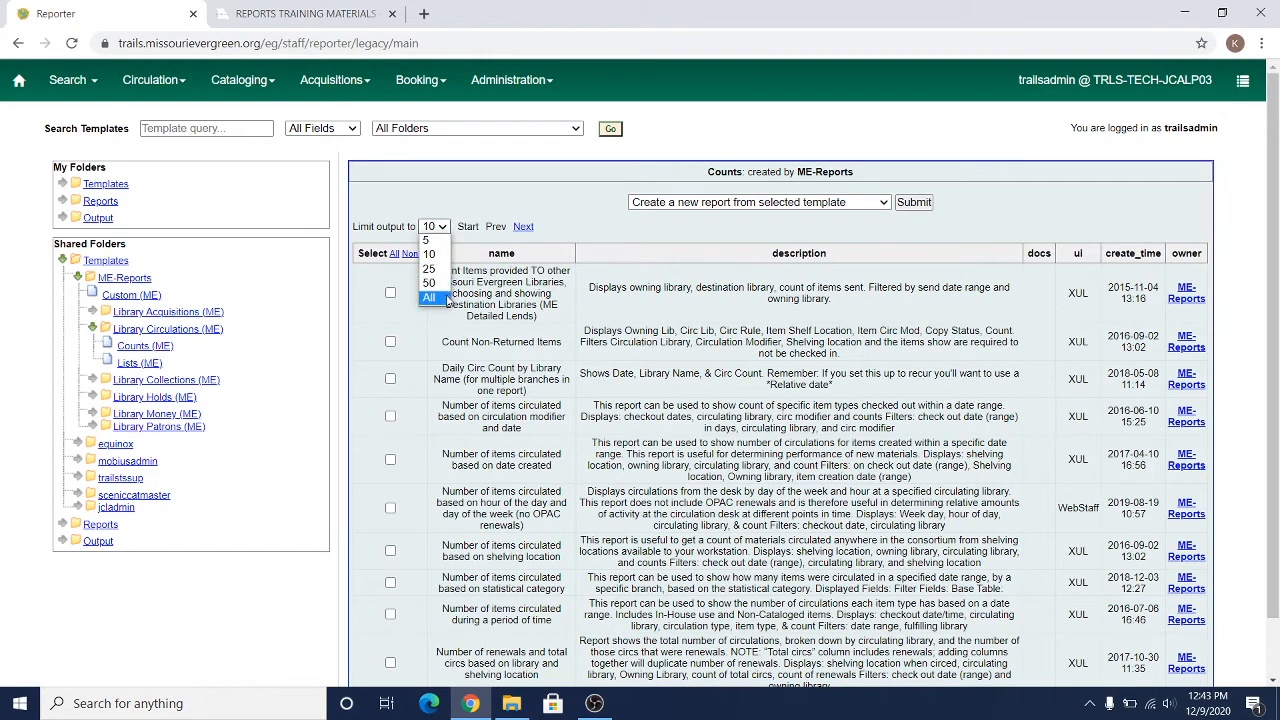
left_click(430, 297)
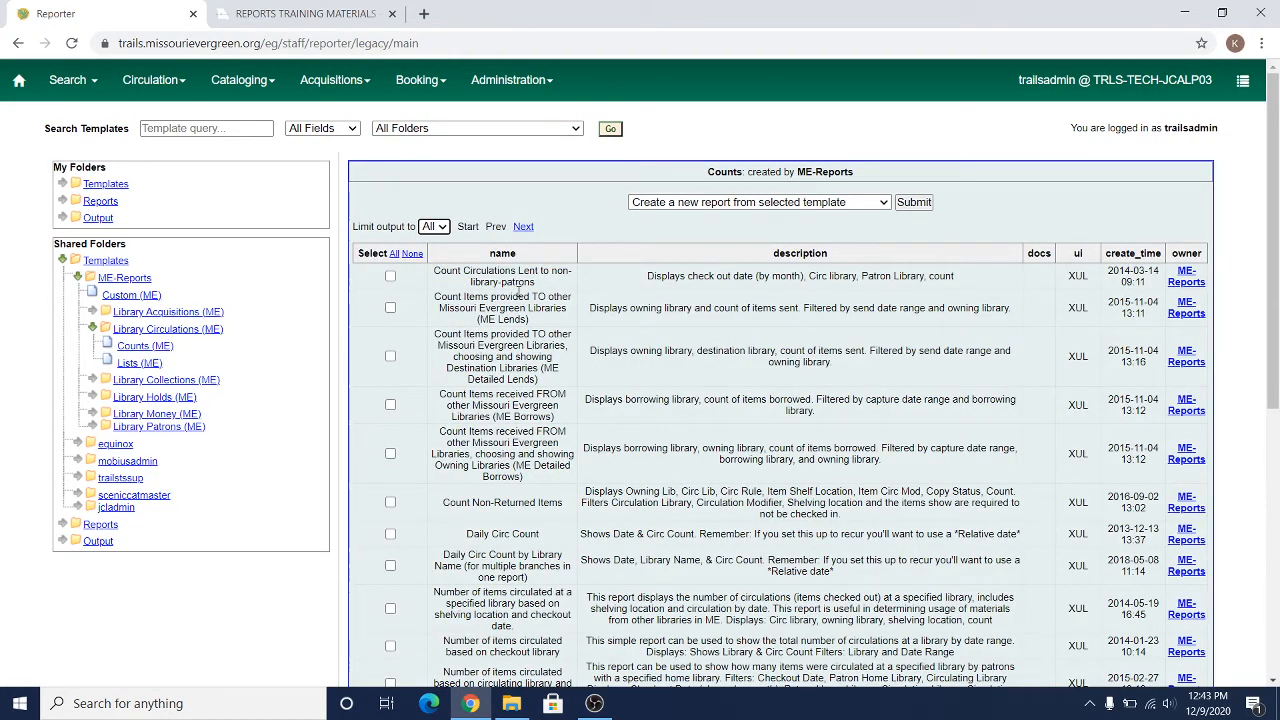
Step: Submit the shared Daily Circ Count template for cloning
scroll(452, 465, "down", 1)
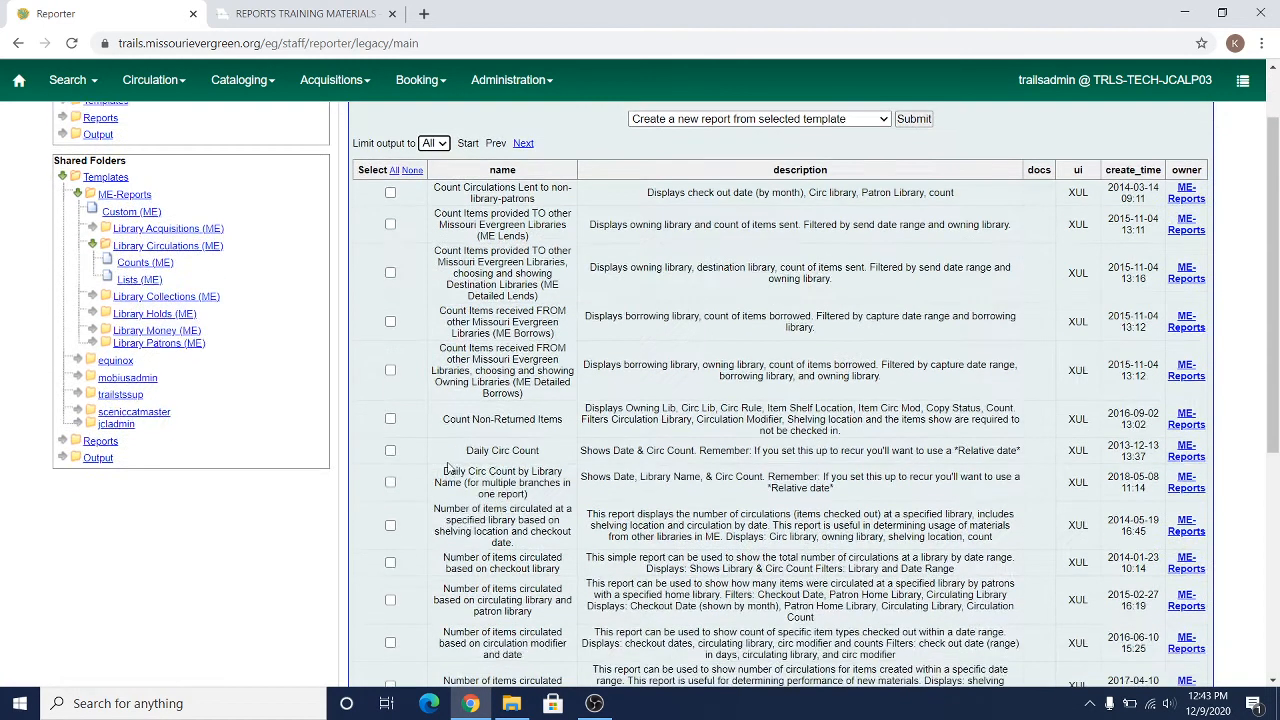
left_click(391, 451)
scroll(881, 511, "up", 1)
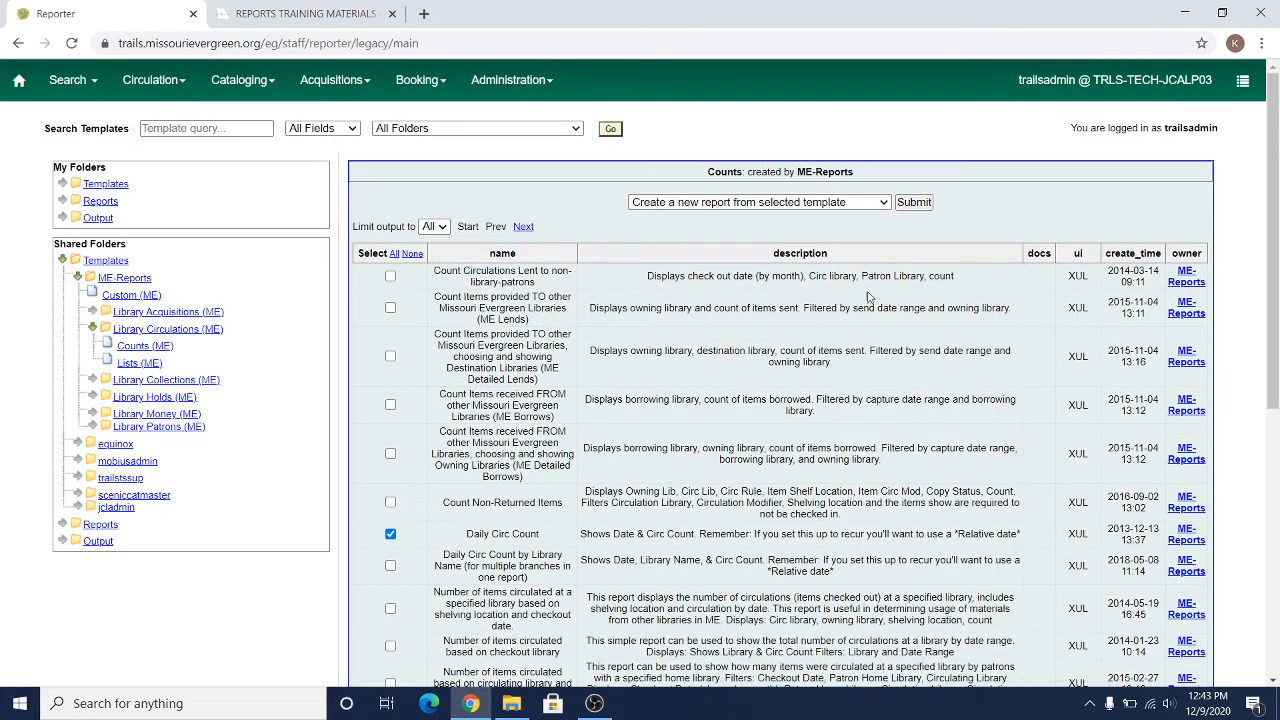
left_click(858, 202)
left_click(776, 237)
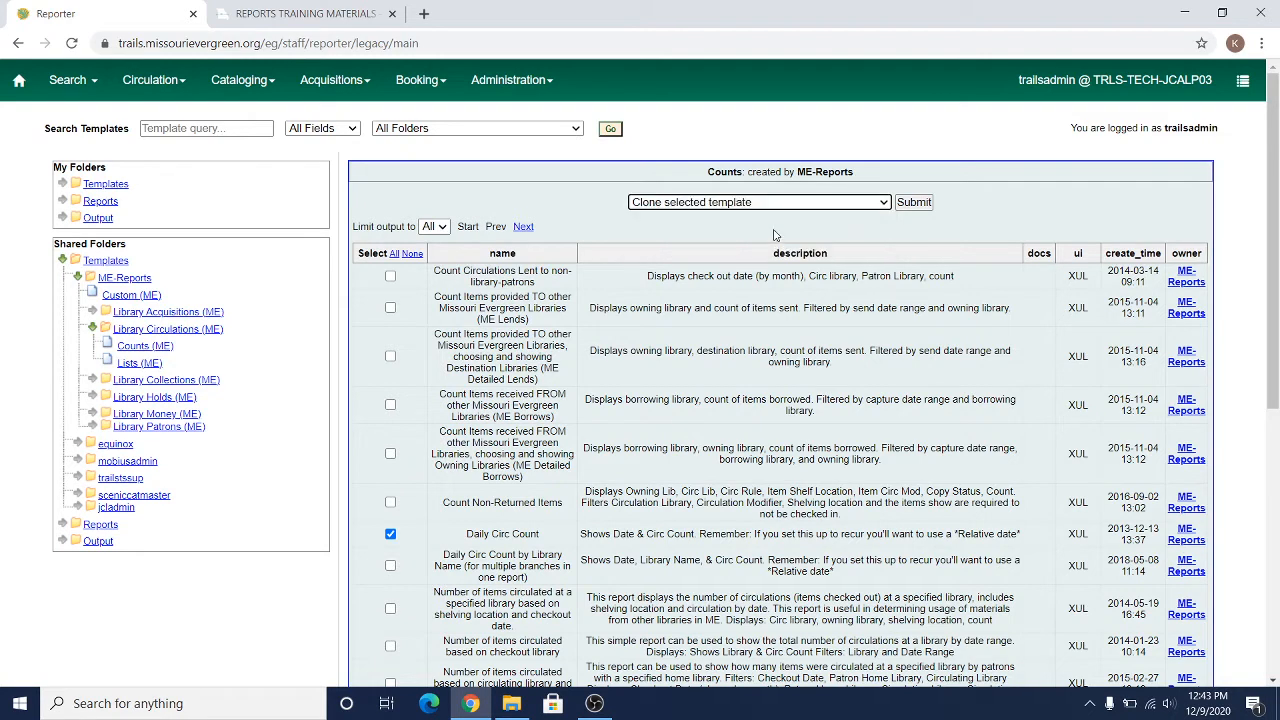
left_click(915, 204)
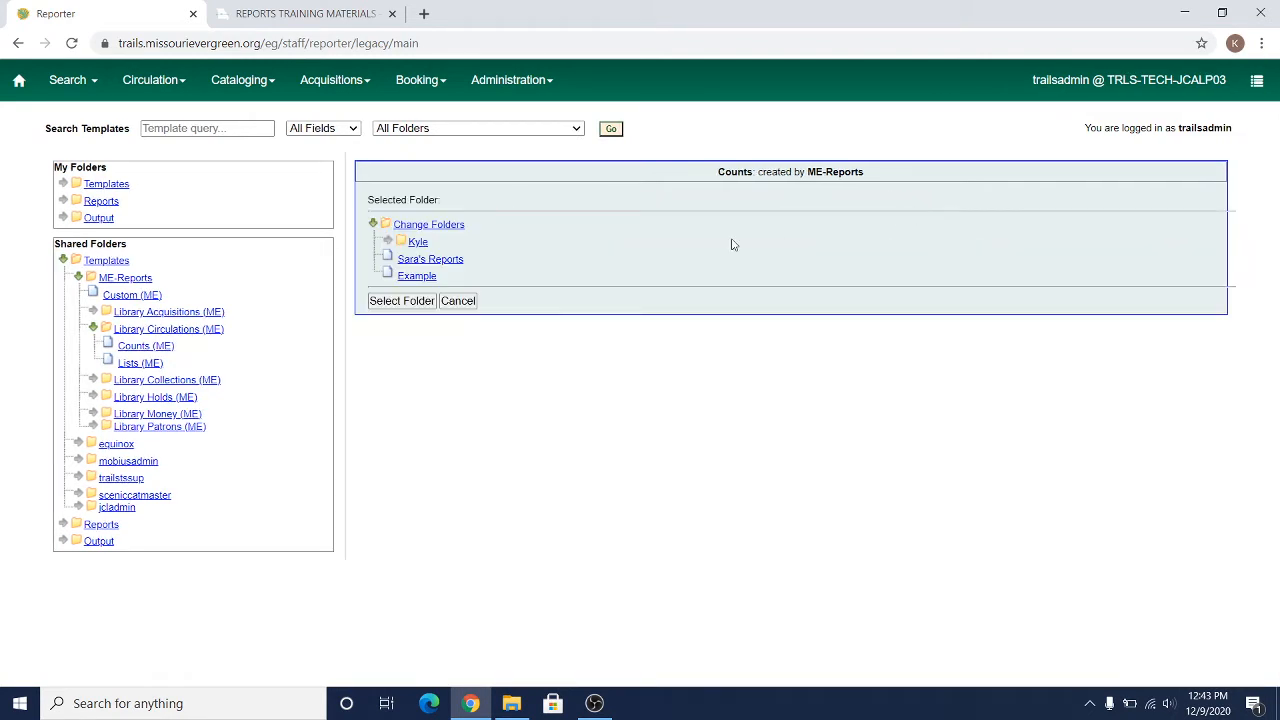
Step: Choose the Example folder for the cloned template and save the template with its default name and description
left_click(418, 277)
left_click(405, 301)
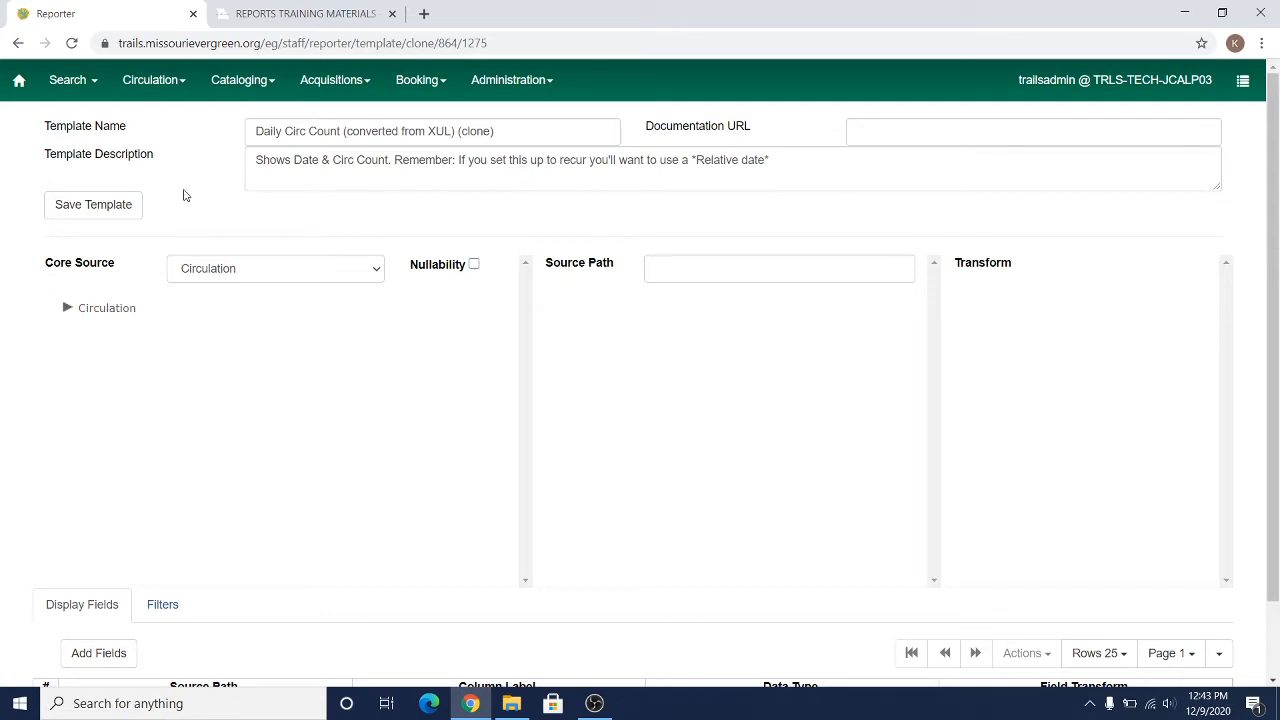
left_click(96, 206)
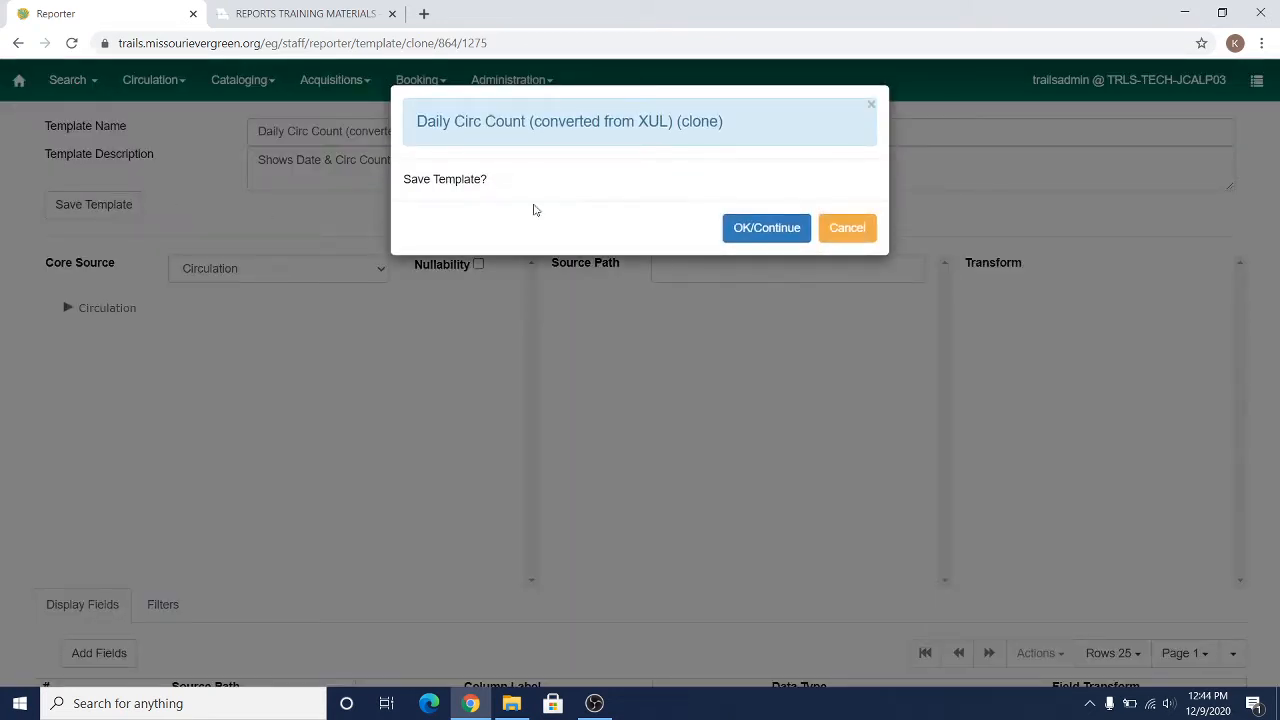
left_click(749, 229)
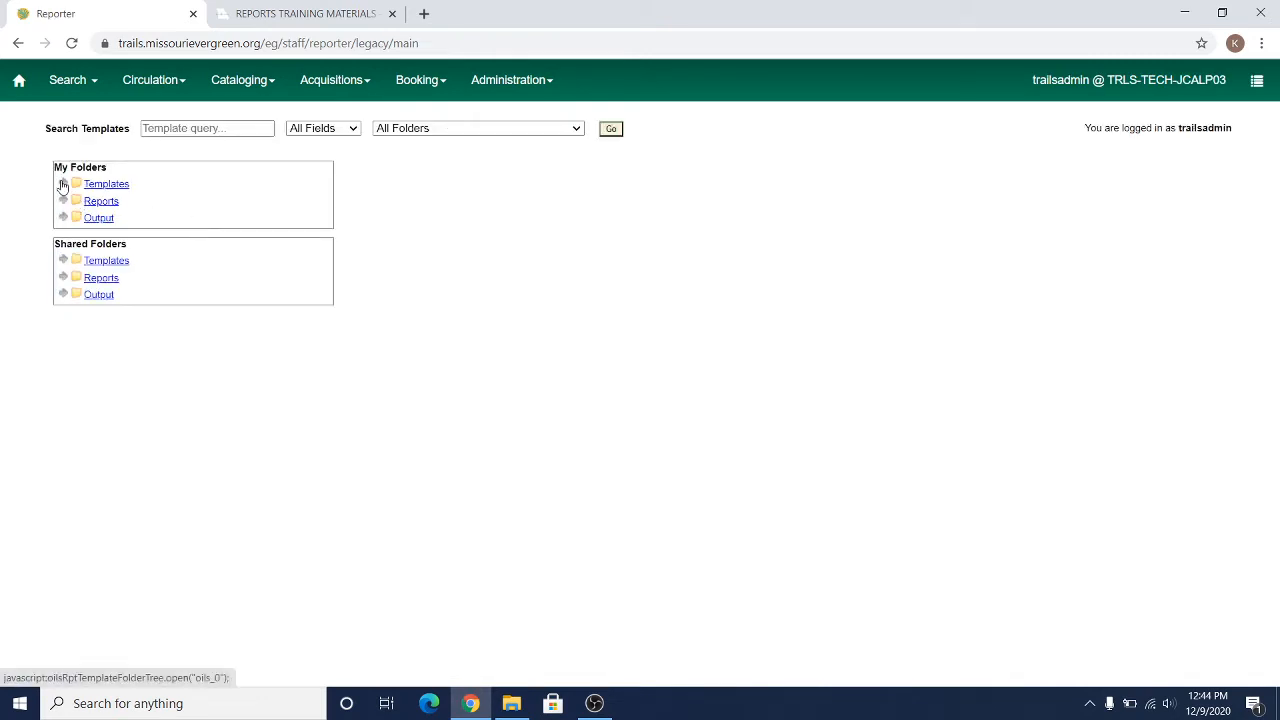
Step: Open the Example folder in the personal templates and locate the cloned Daily Circ Count template
left_click(62, 184)
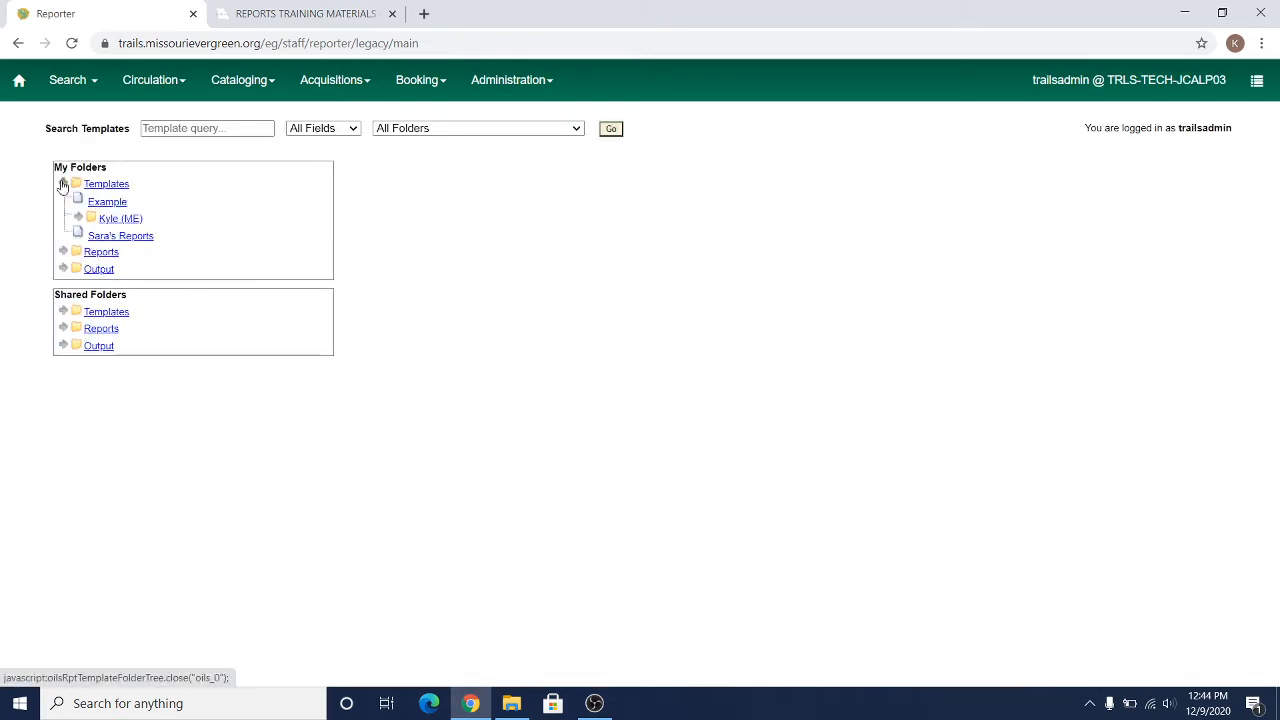
left_click(117, 203)
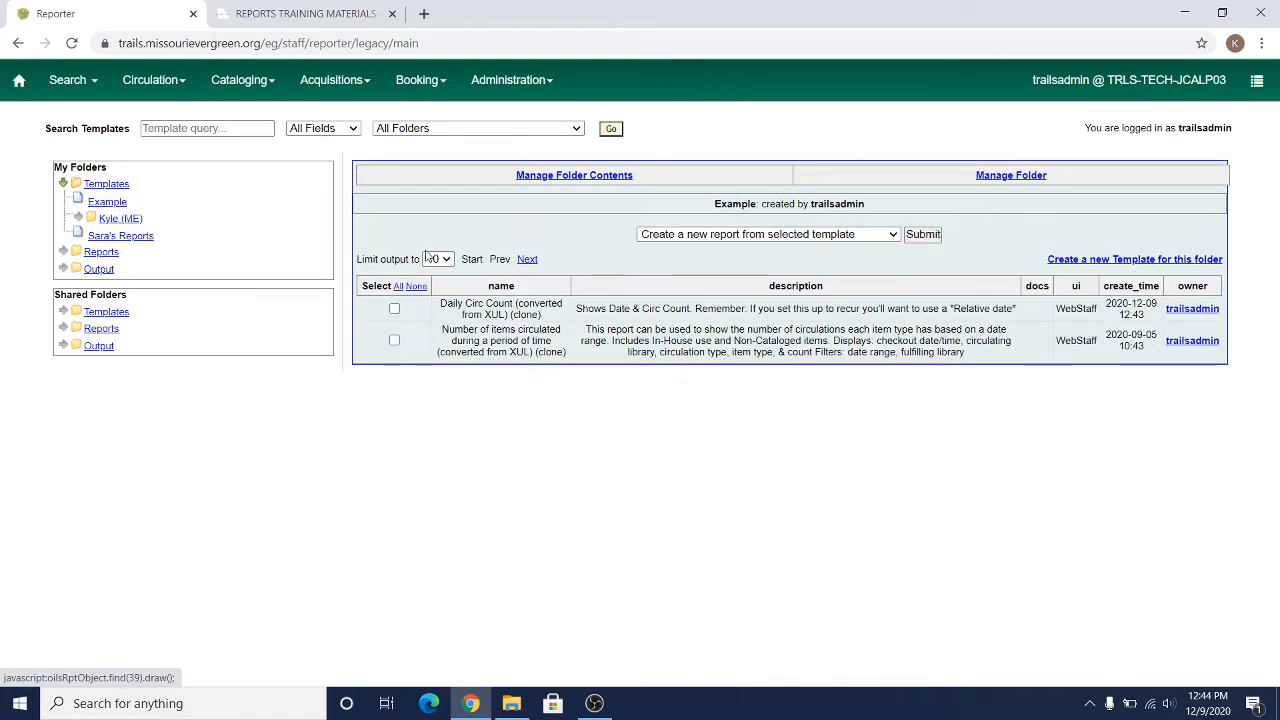
left_click_drag(443, 304, 987, 308)
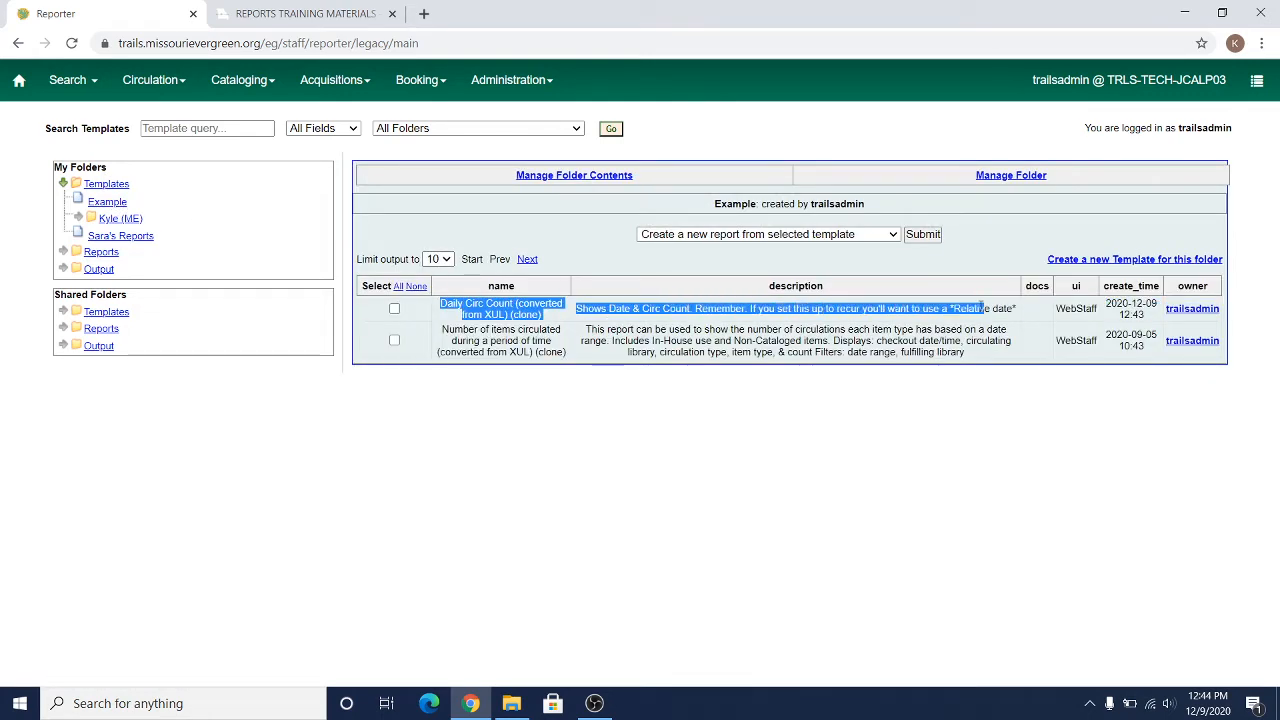
Step: Create a new report from the cloned Daily Circ Count template
left_click(394, 309)
left_click(834, 236)
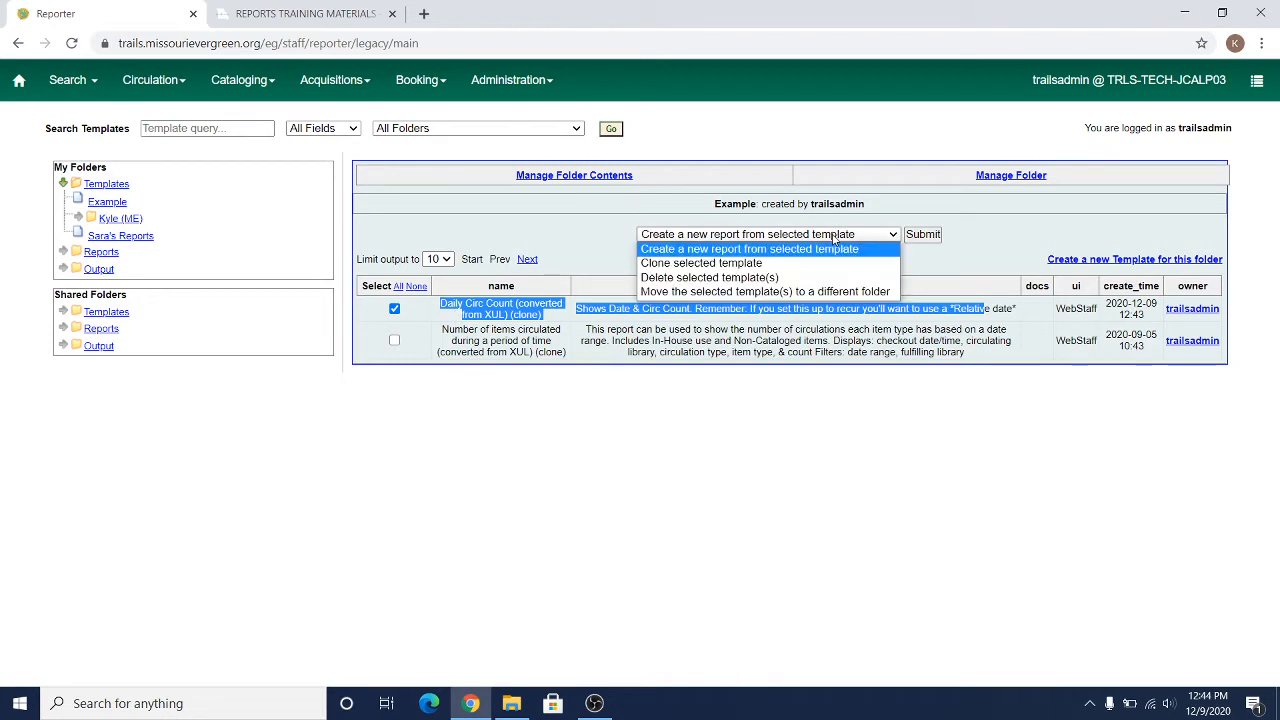
left_click(810, 244)
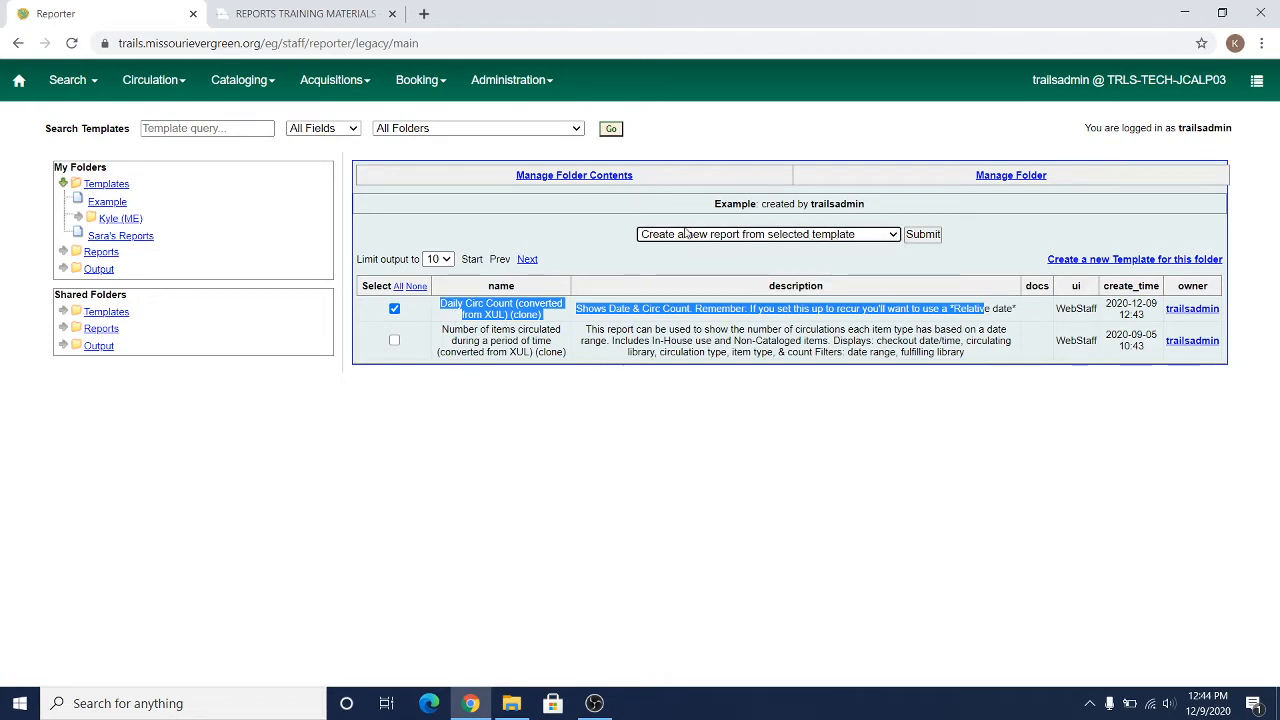
left_click(924, 236)
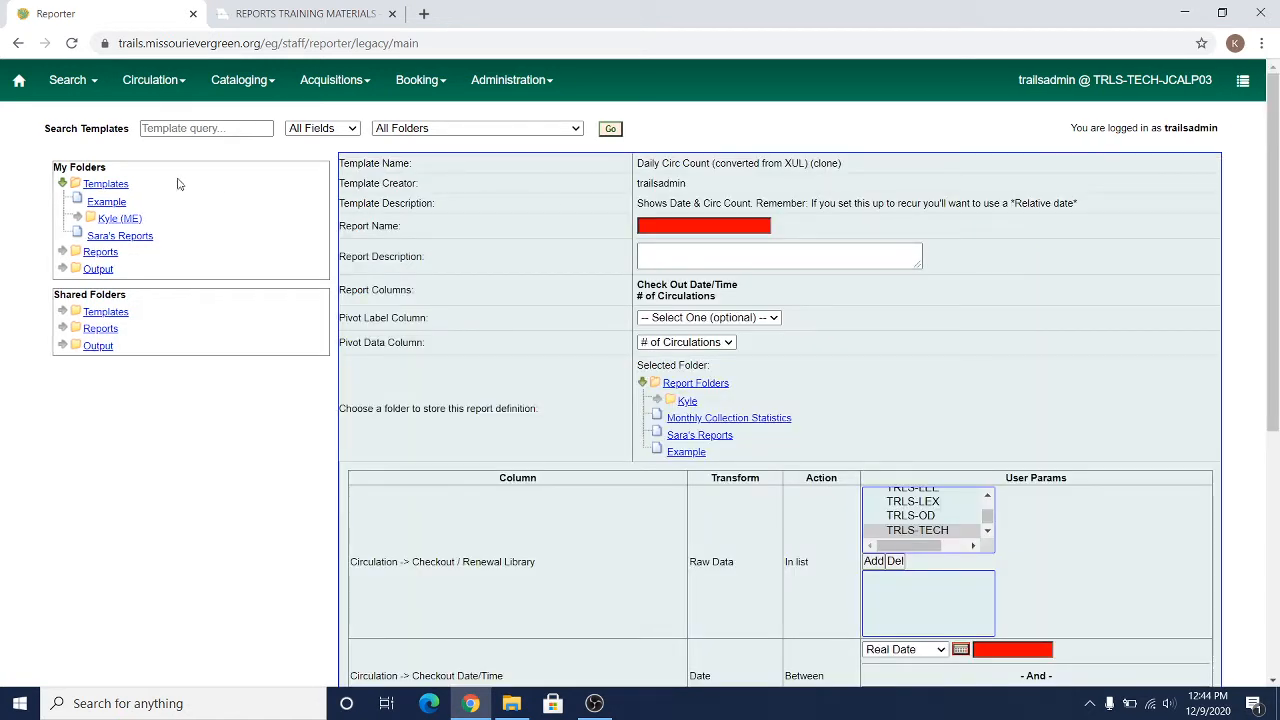
Step: Name the report "Daily Circ Count Example2" and enlarge its empty description box
left_click(741, 222)
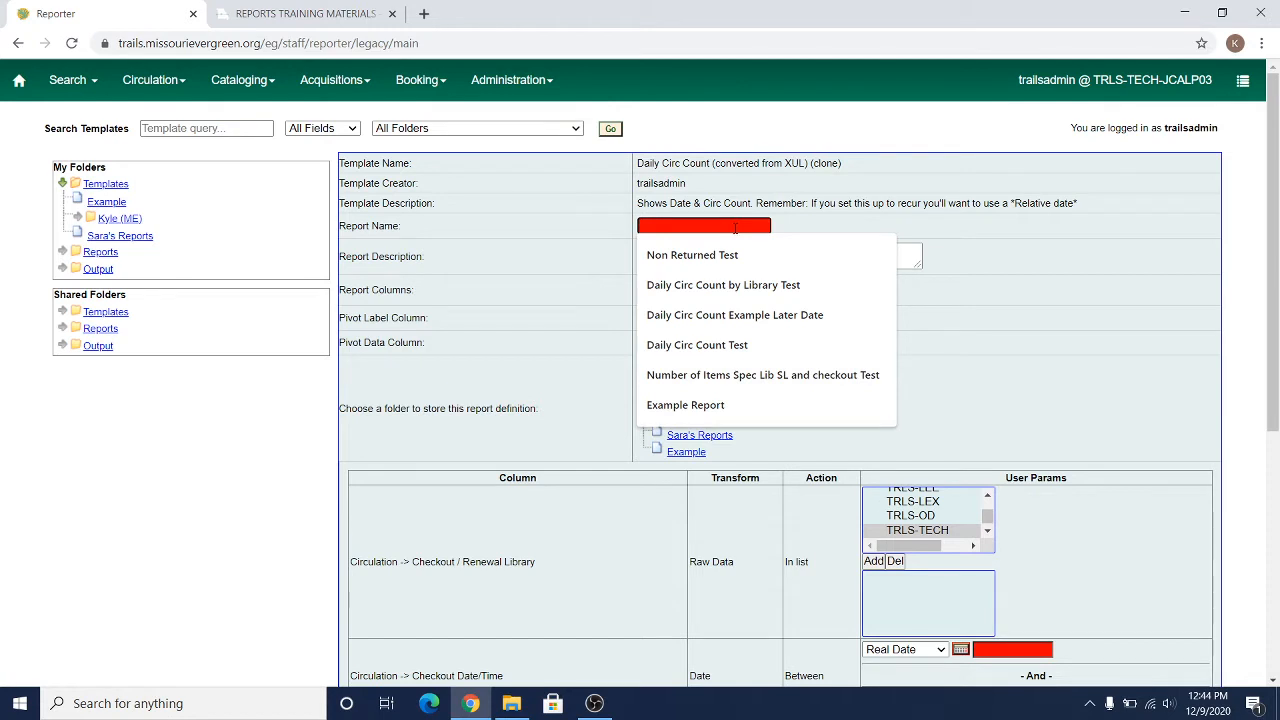
type("Da")
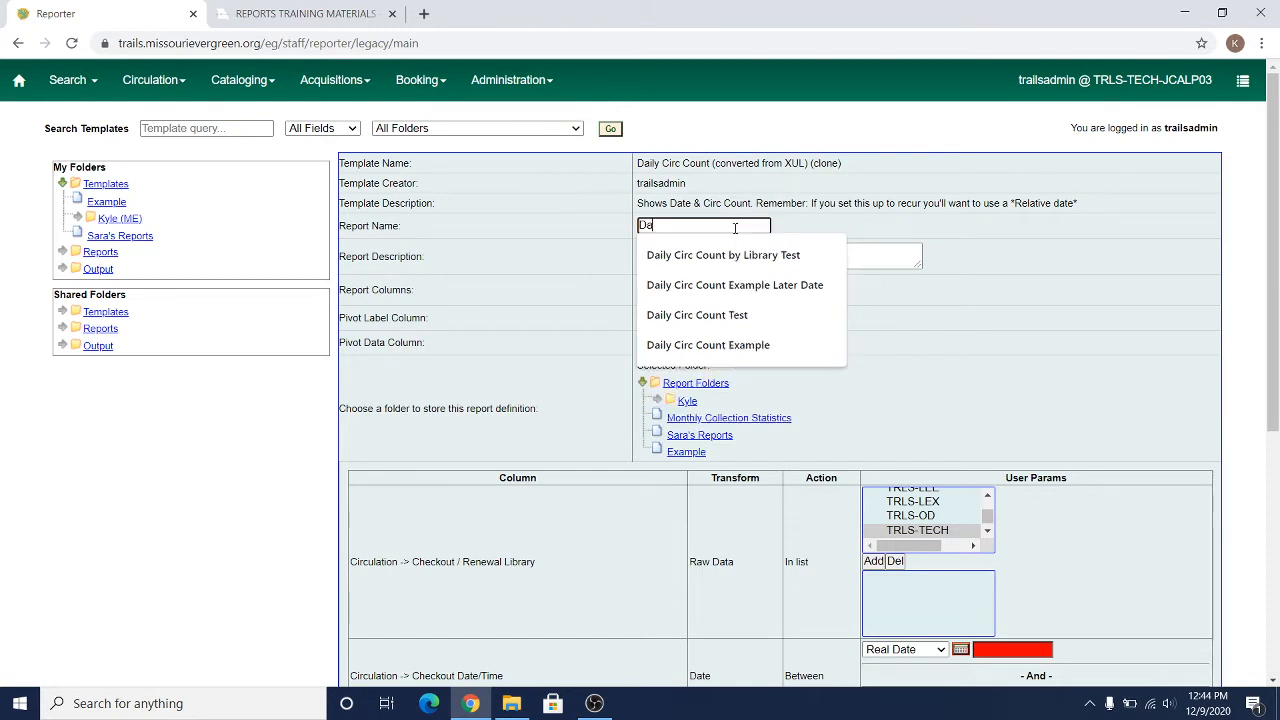
type("ily Circ Count Exam")
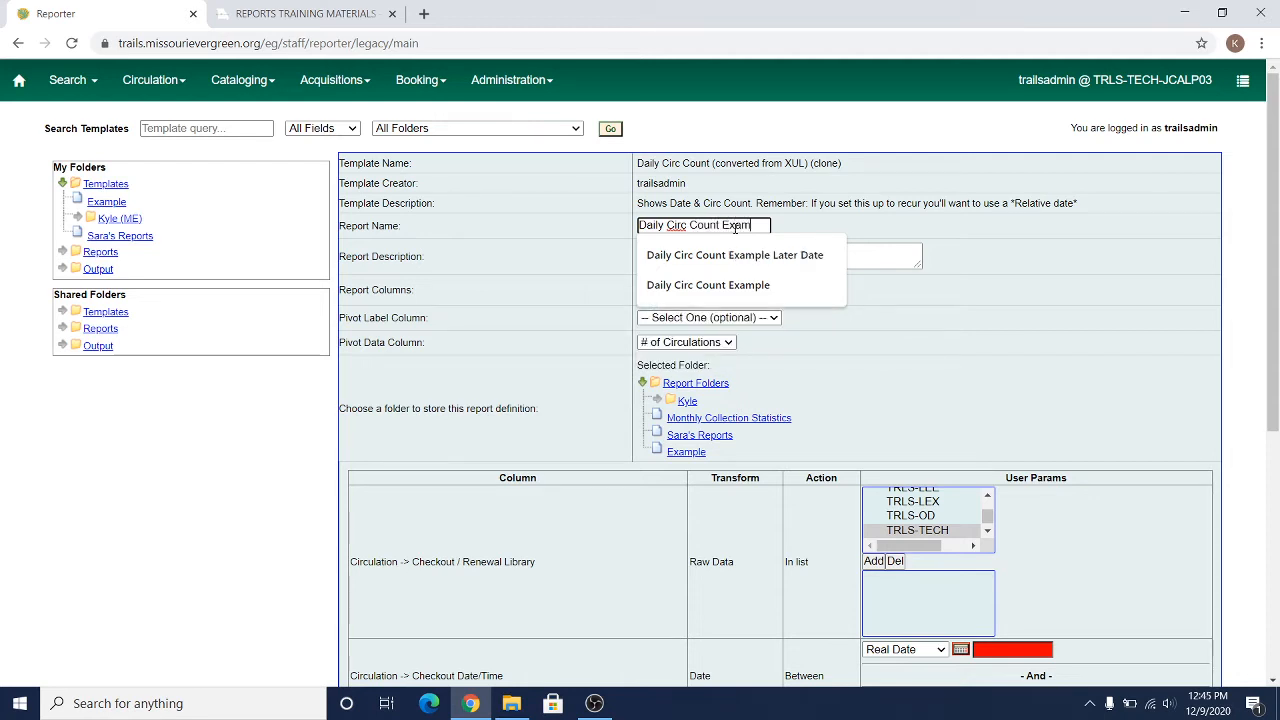
type("ple2")
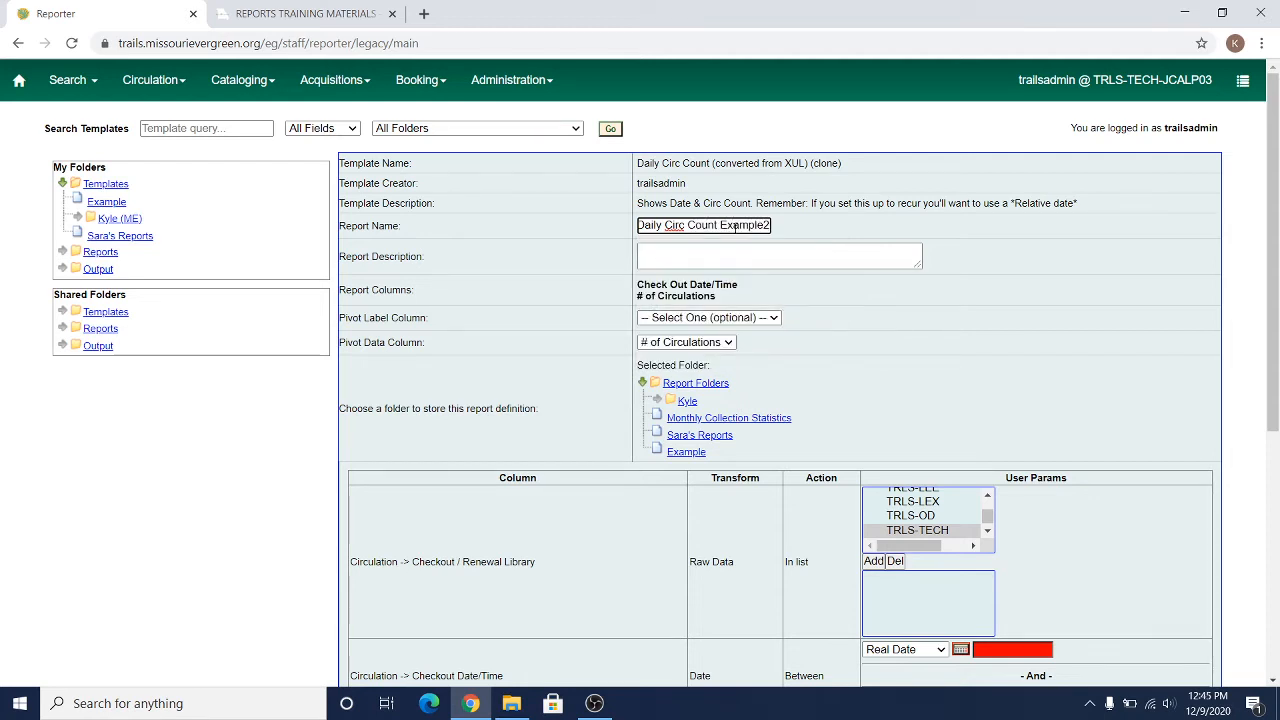
left_click(751, 257)
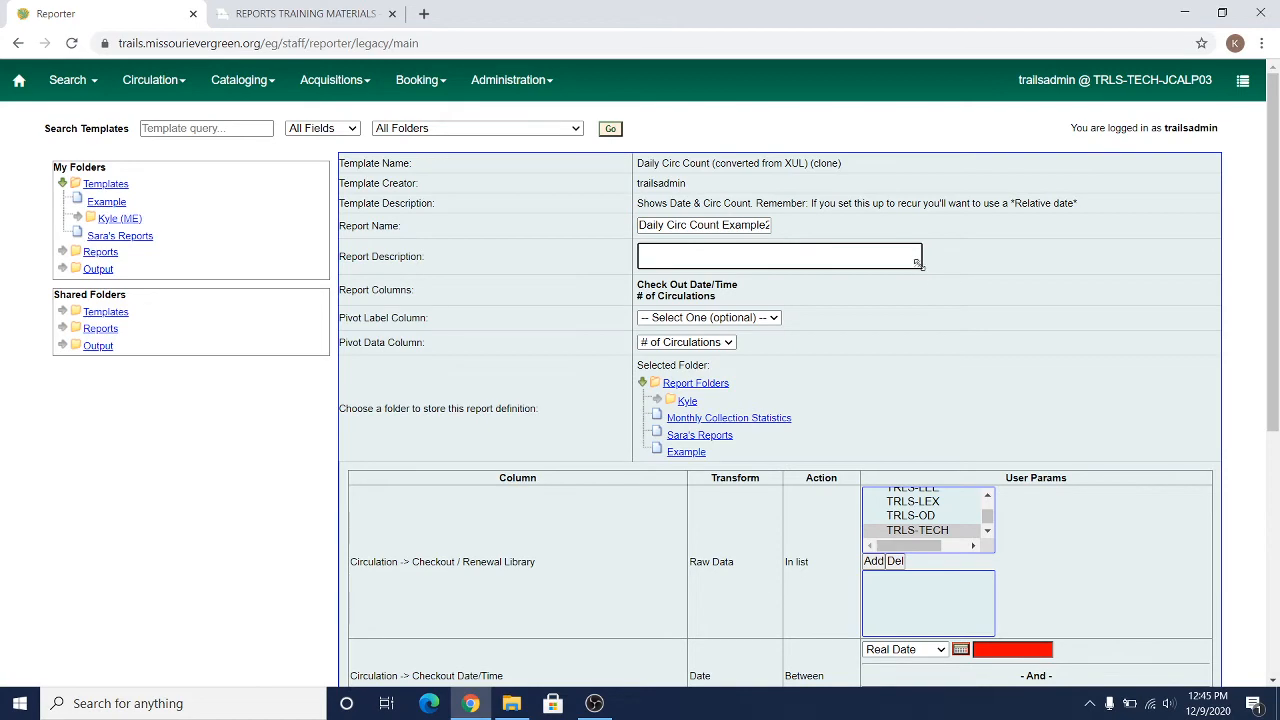
left_click_drag(919, 265, 930, 298)
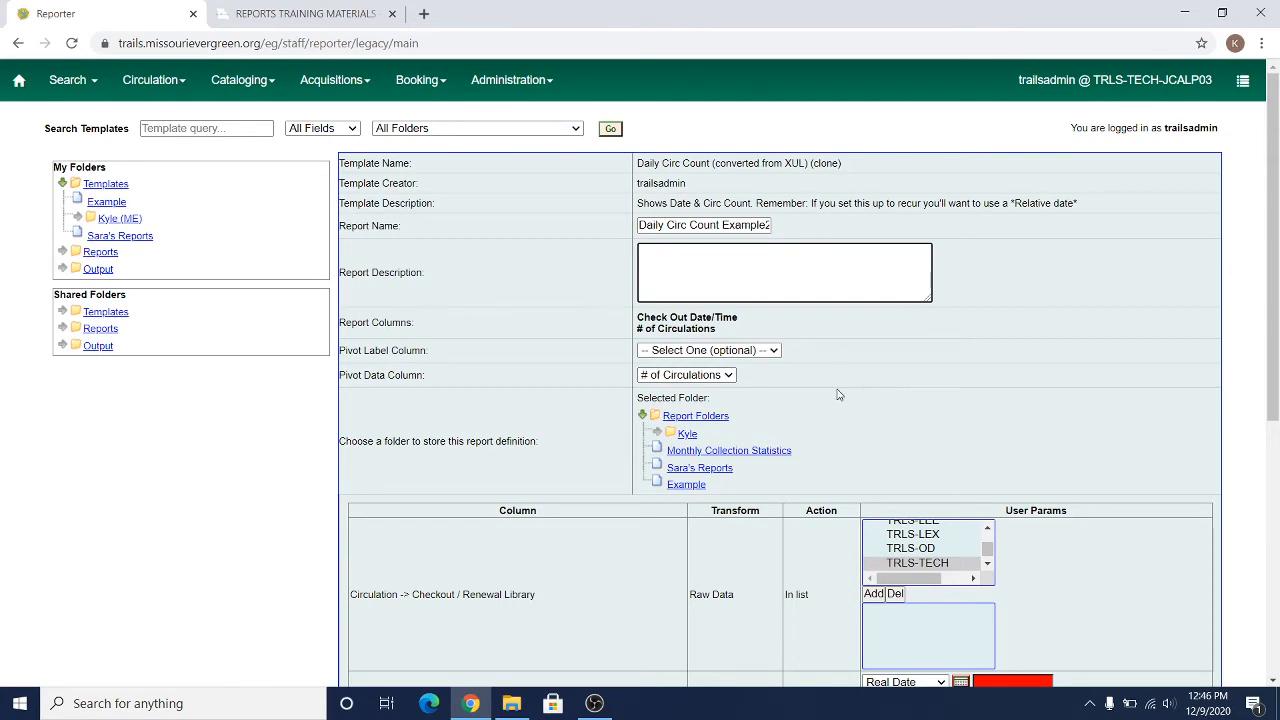
Step: Choose the Example folder to store the report definition
scroll(838, 395, "down", 1)
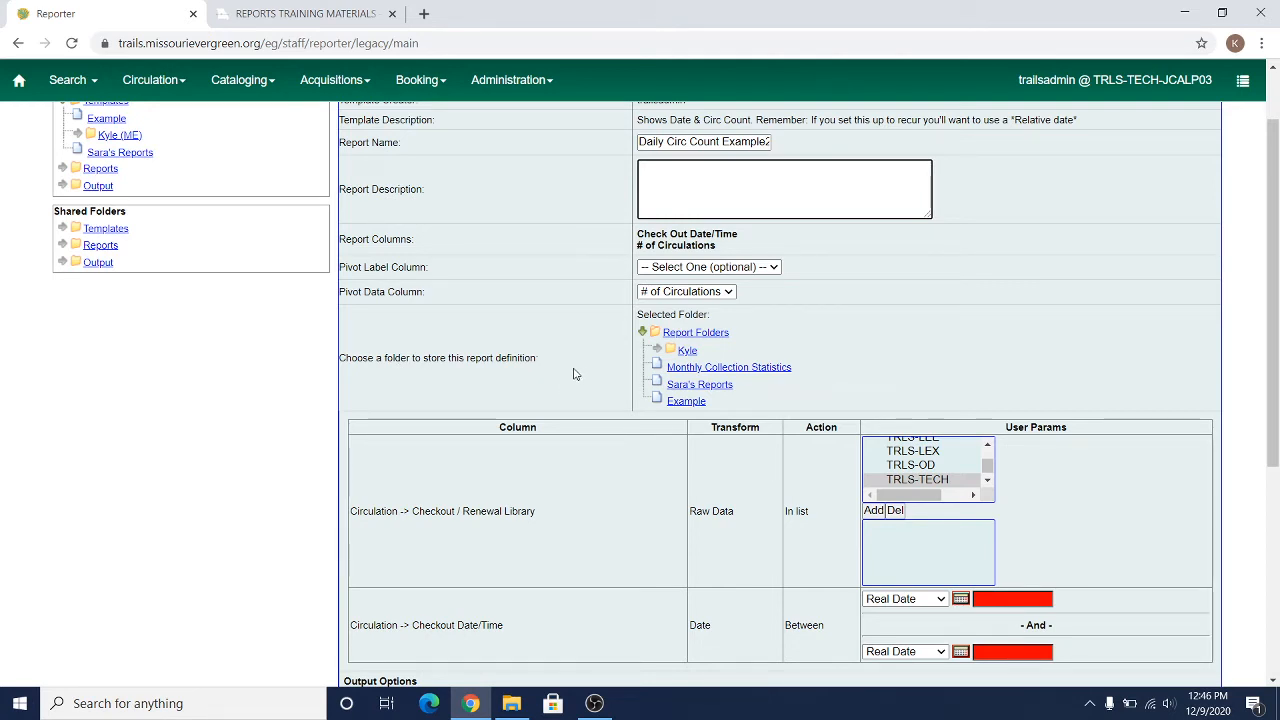
left_click(679, 403)
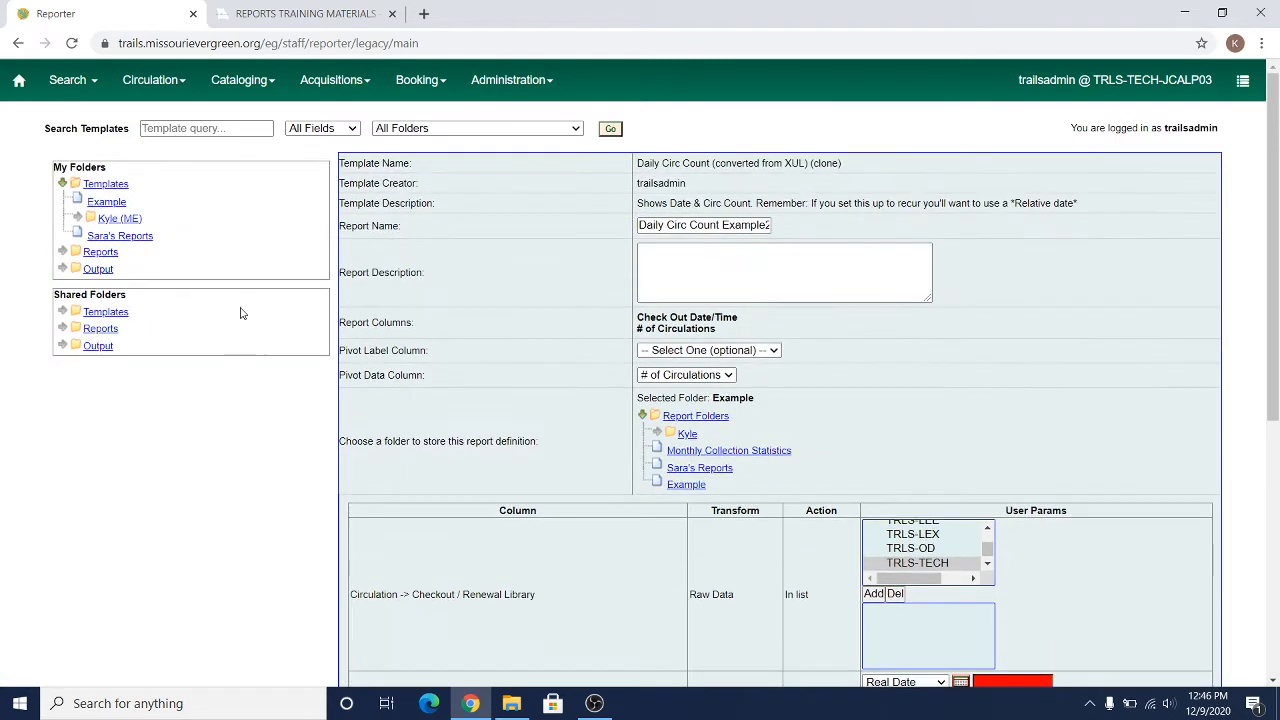
scroll(248, 340, "up", 2)
Step: Add all branches from TRLS-CON through TRLS-WAV to the Checkout / Renewal Library filter and review the selected range
scroll(1120, 490, "down", 1)
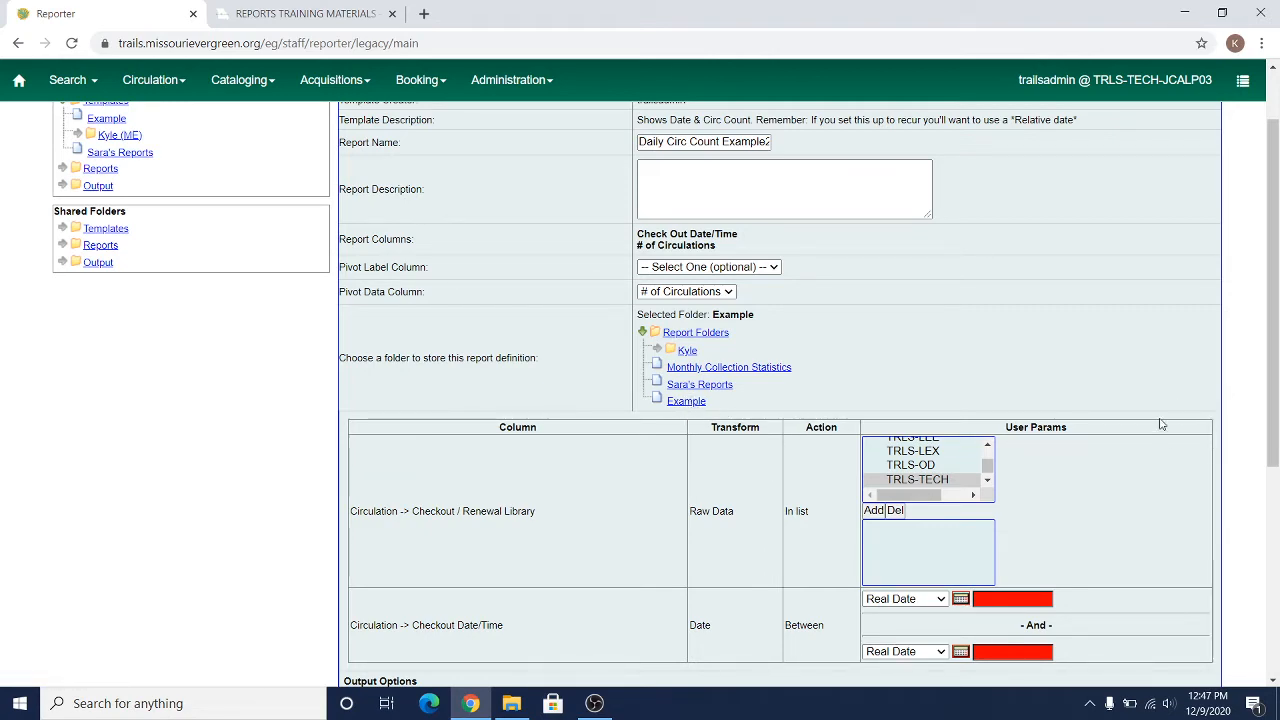
scroll(1080, 469, "down", 1)
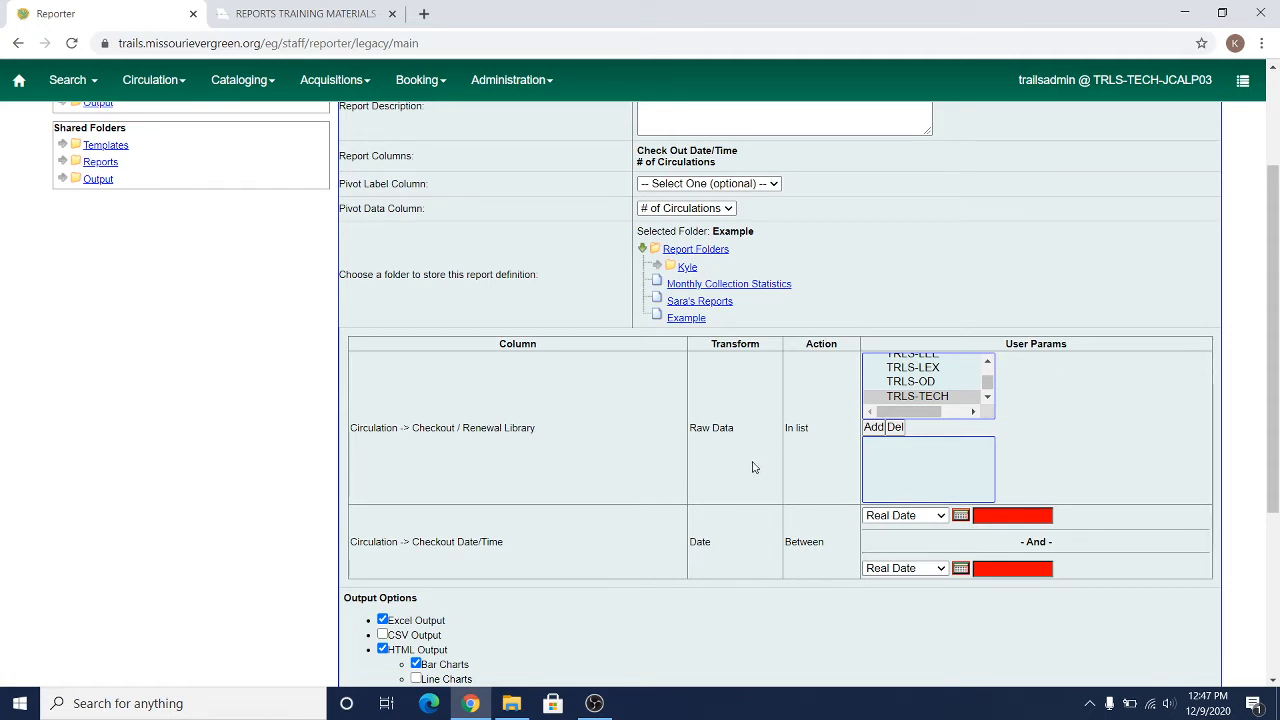
left_click(988, 361)
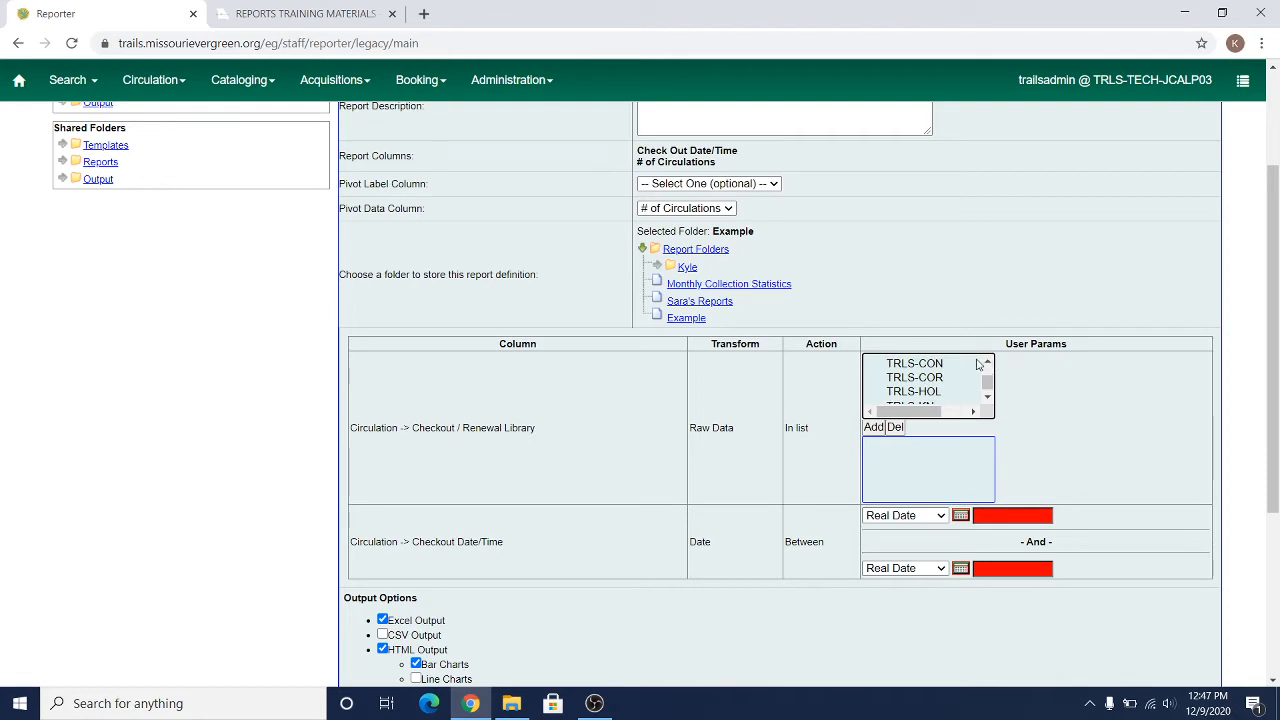
left_click(988, 362)
left_click(988, 362)
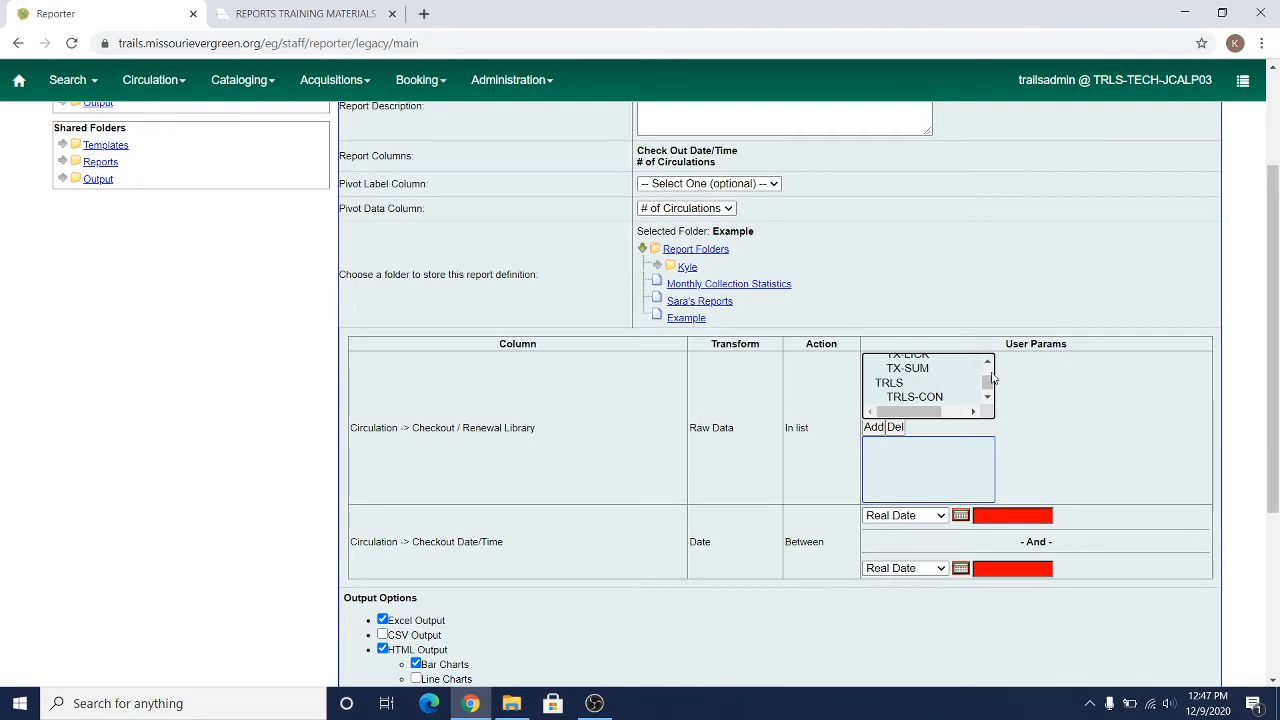
left_click(988, 397)
left_click(988, 397)
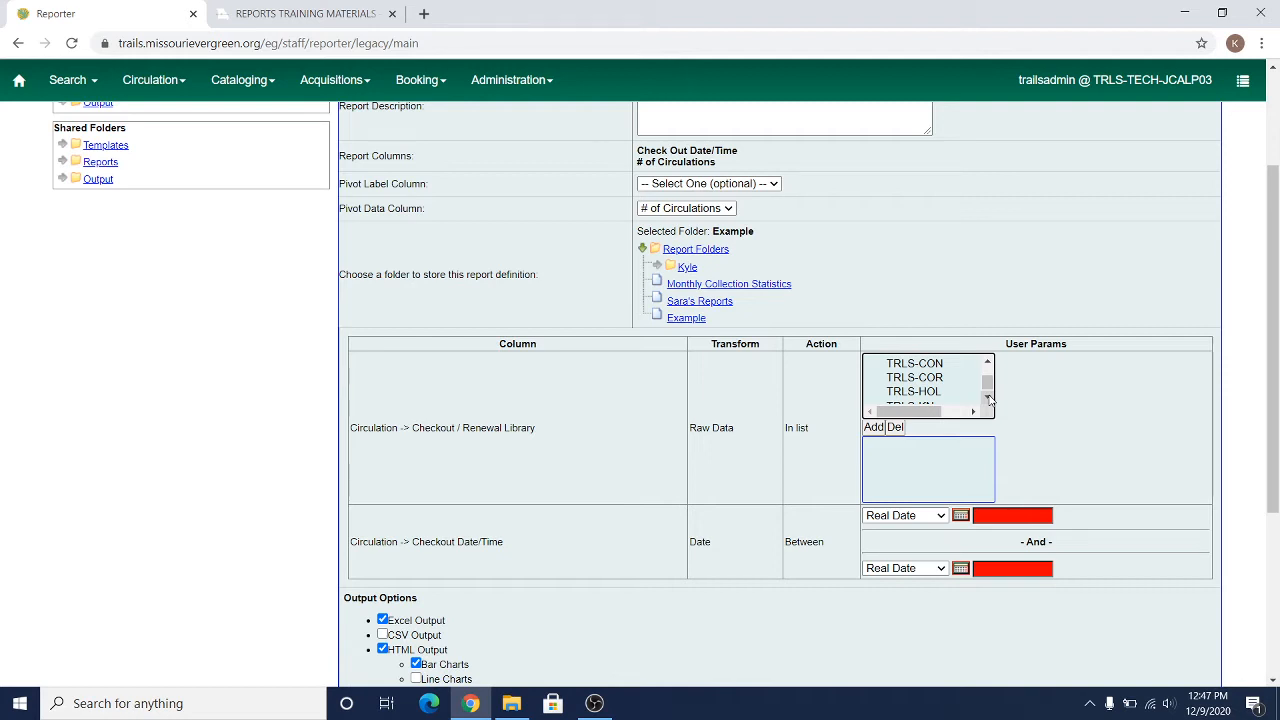
scroll(988, 399, "up", 1)
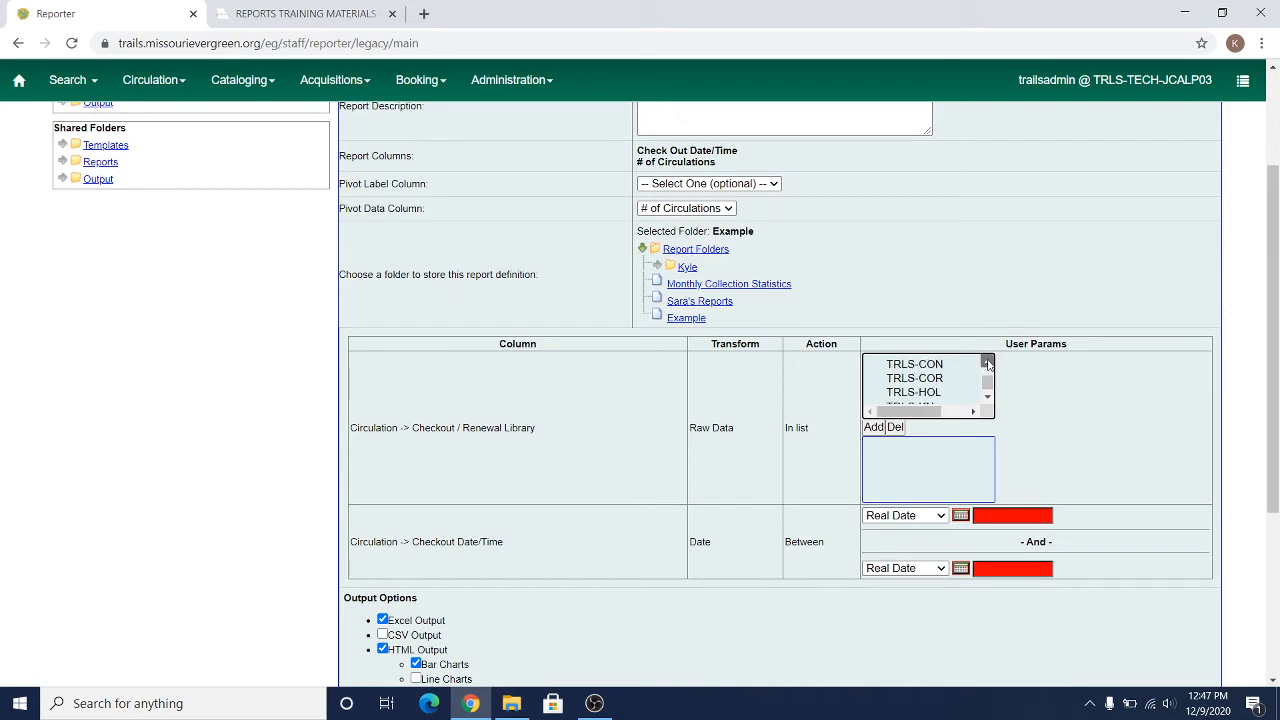
scroll(988, 399, "down", 1)
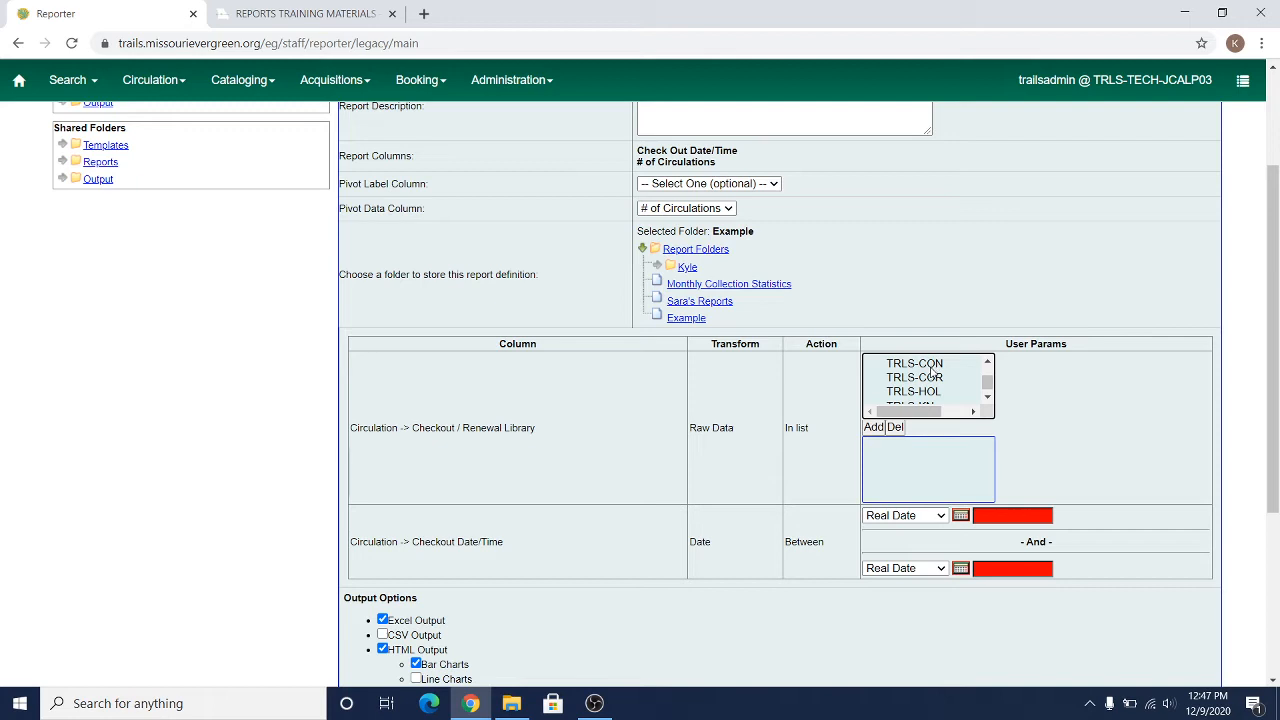
left_click(931, 368)
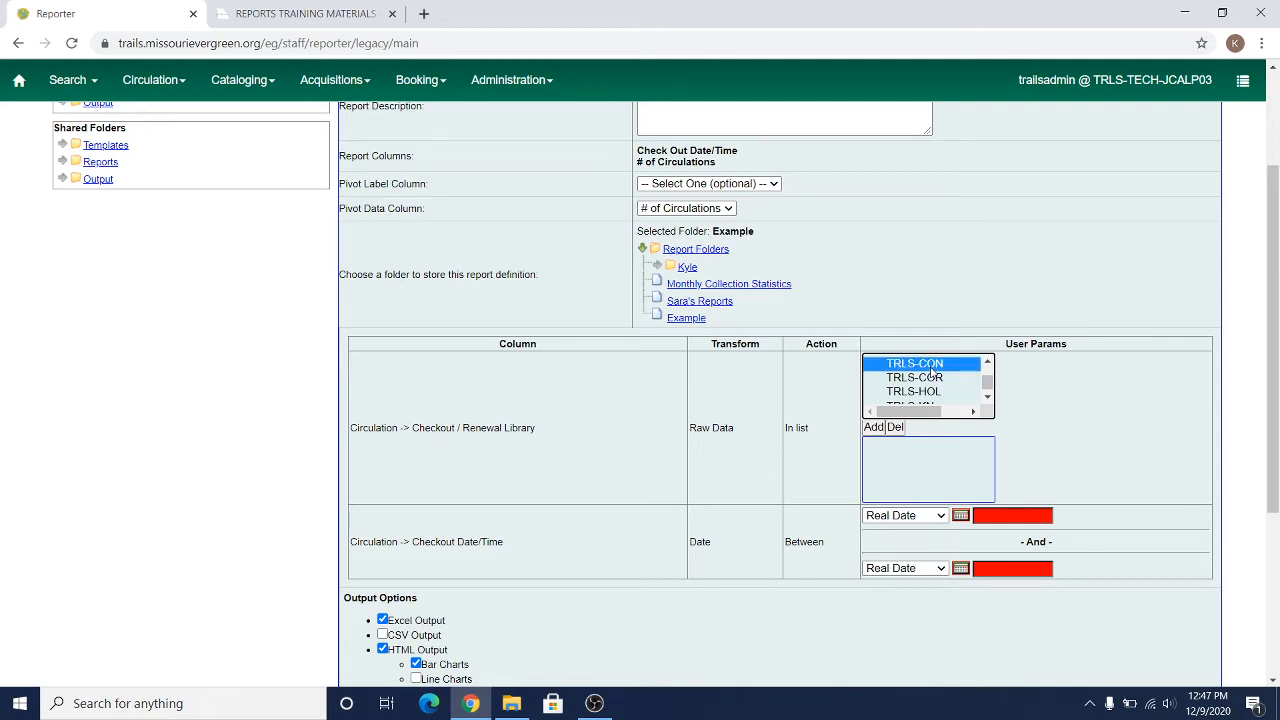
left_click(988, 398)
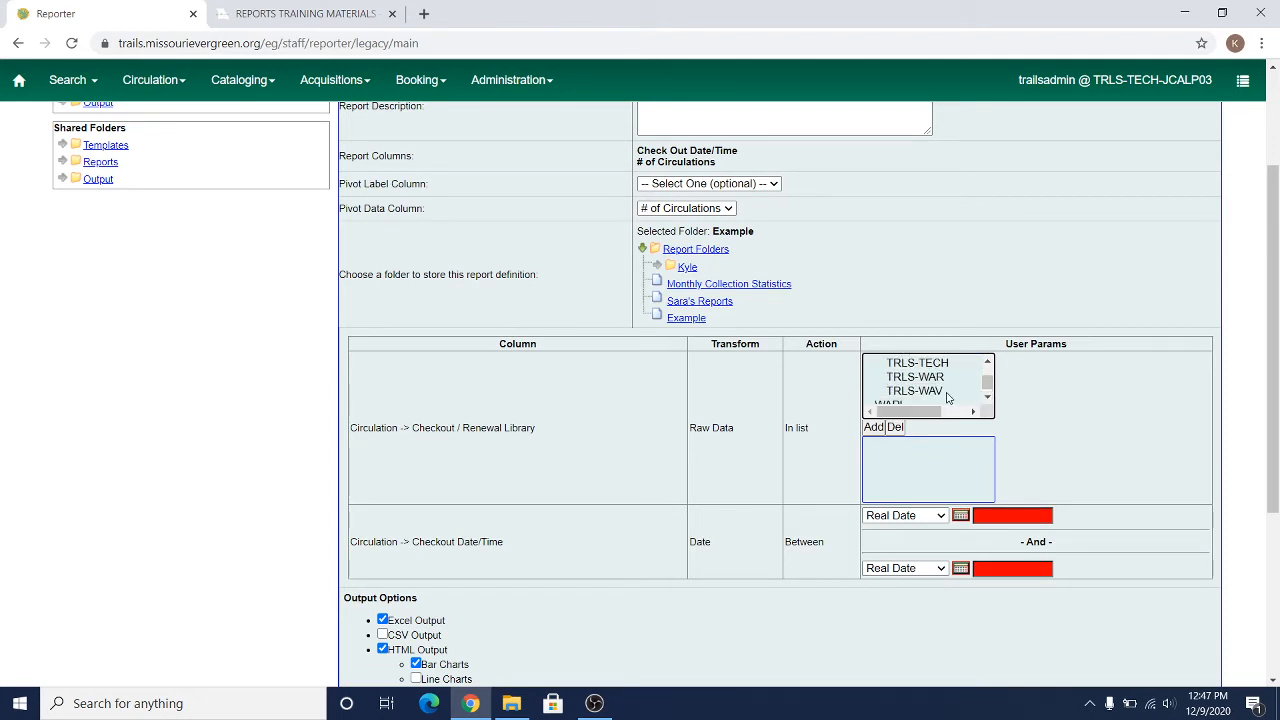
left_click(938, 392, "shift")
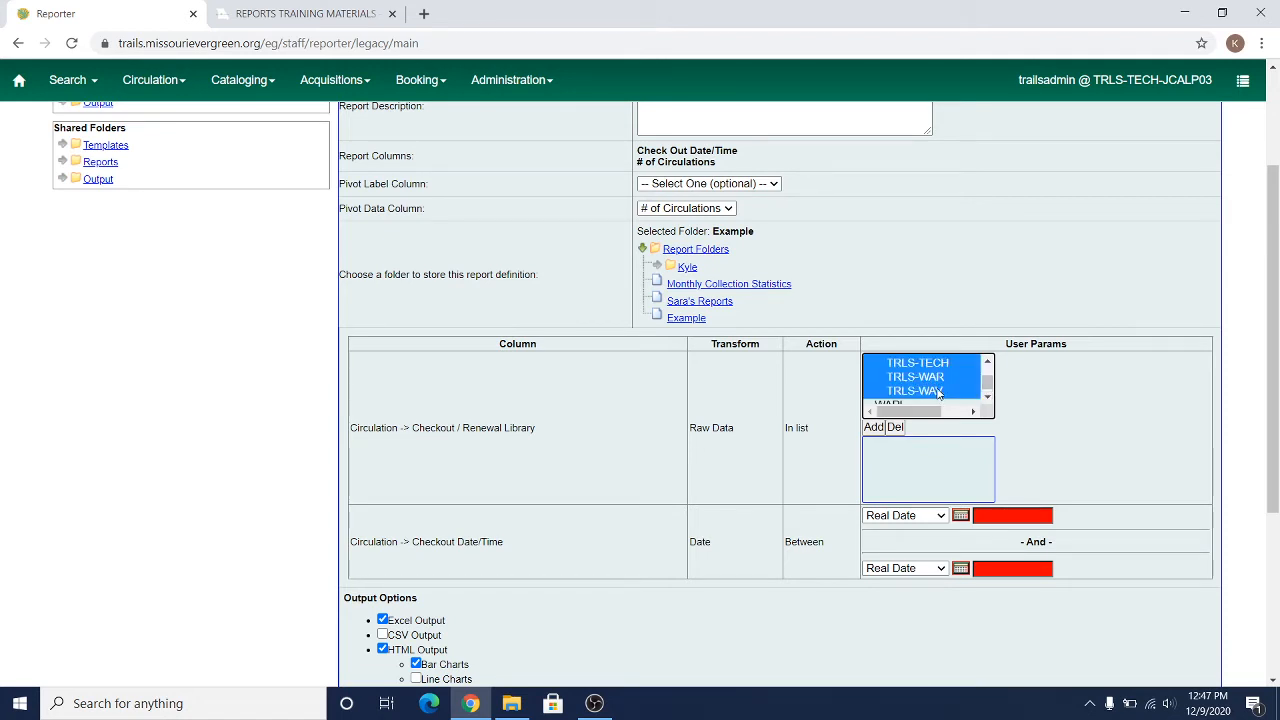
left_click(872, 430)
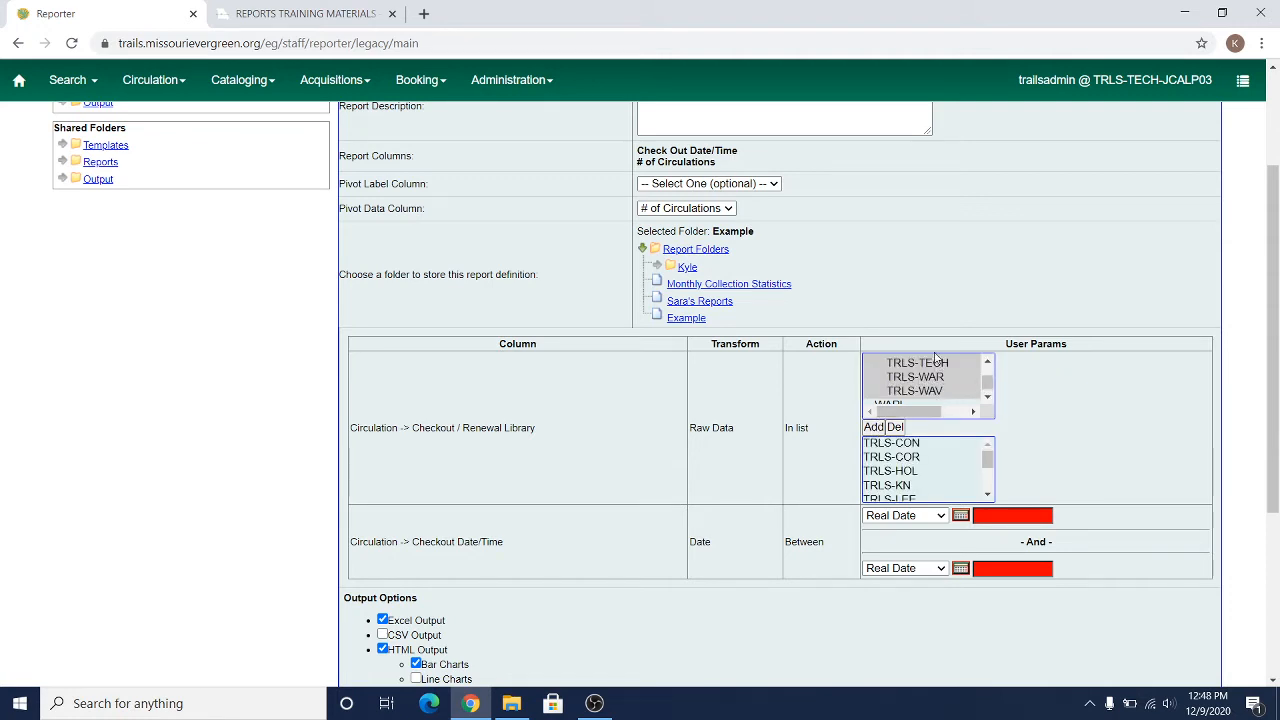
left_click(988, 362)
left_click(988, 362)
left_click(988, 362)
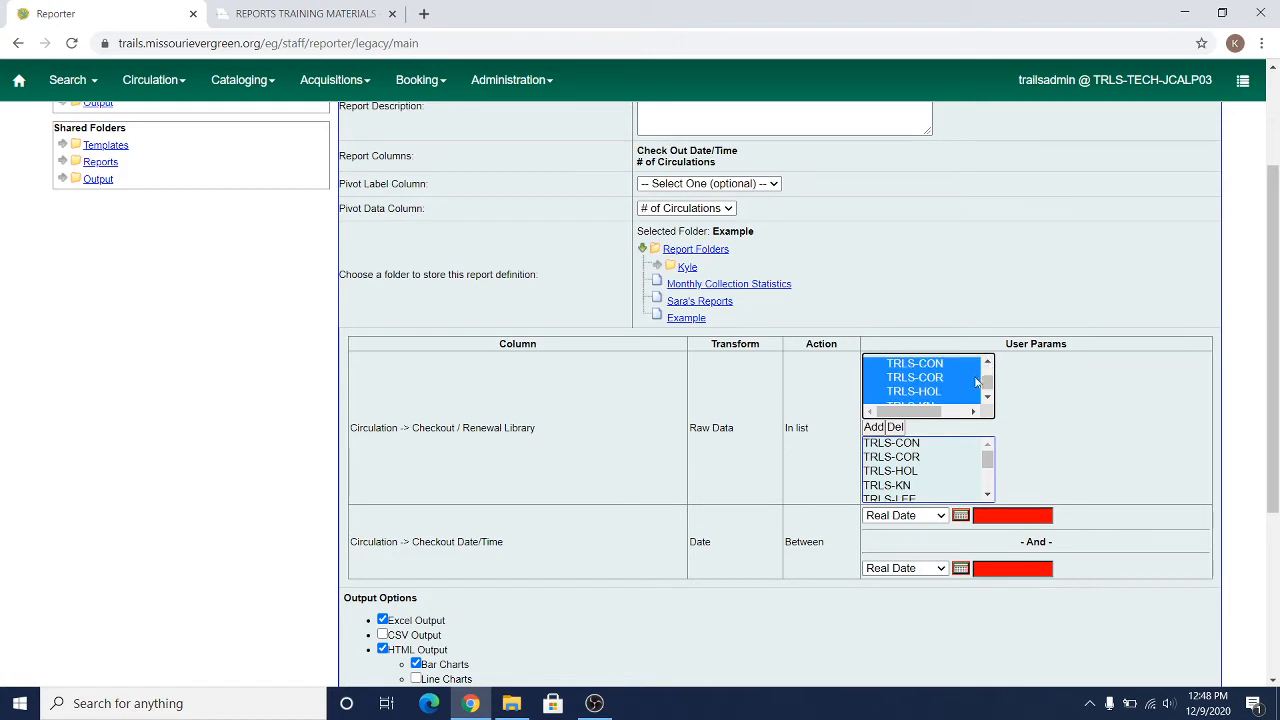
scroll(976, 382, "down", 5)
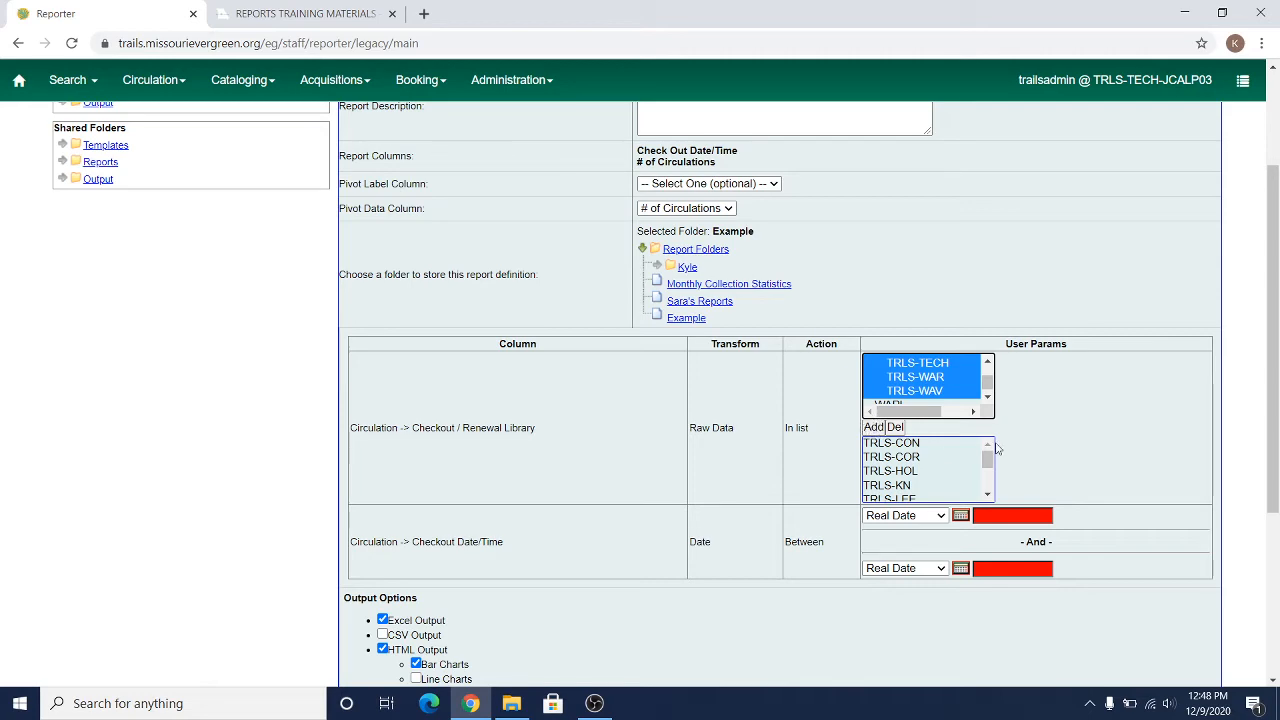
left_click(1057, 451)
Step: Set the Checkout Date/Time filter to real dates between 2020-11-01 and 2020-11-30
scroll(1062, 432, "down", 2)
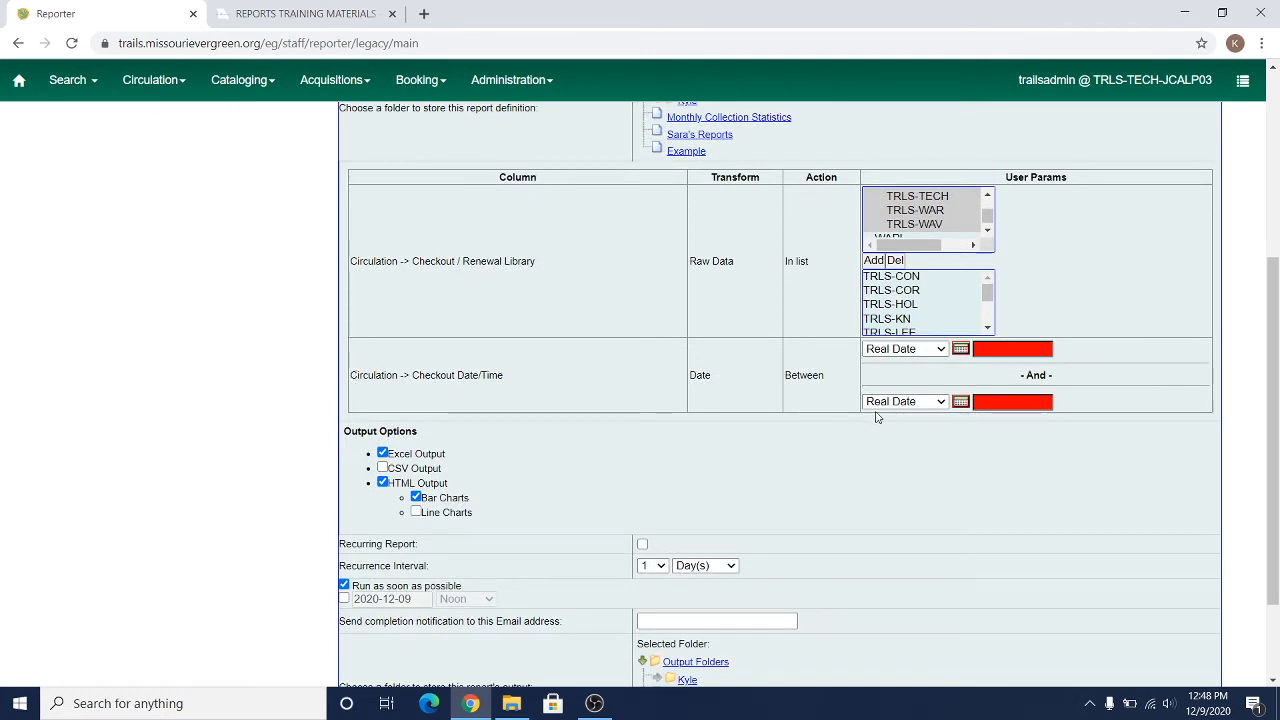
left_click(960, 350)
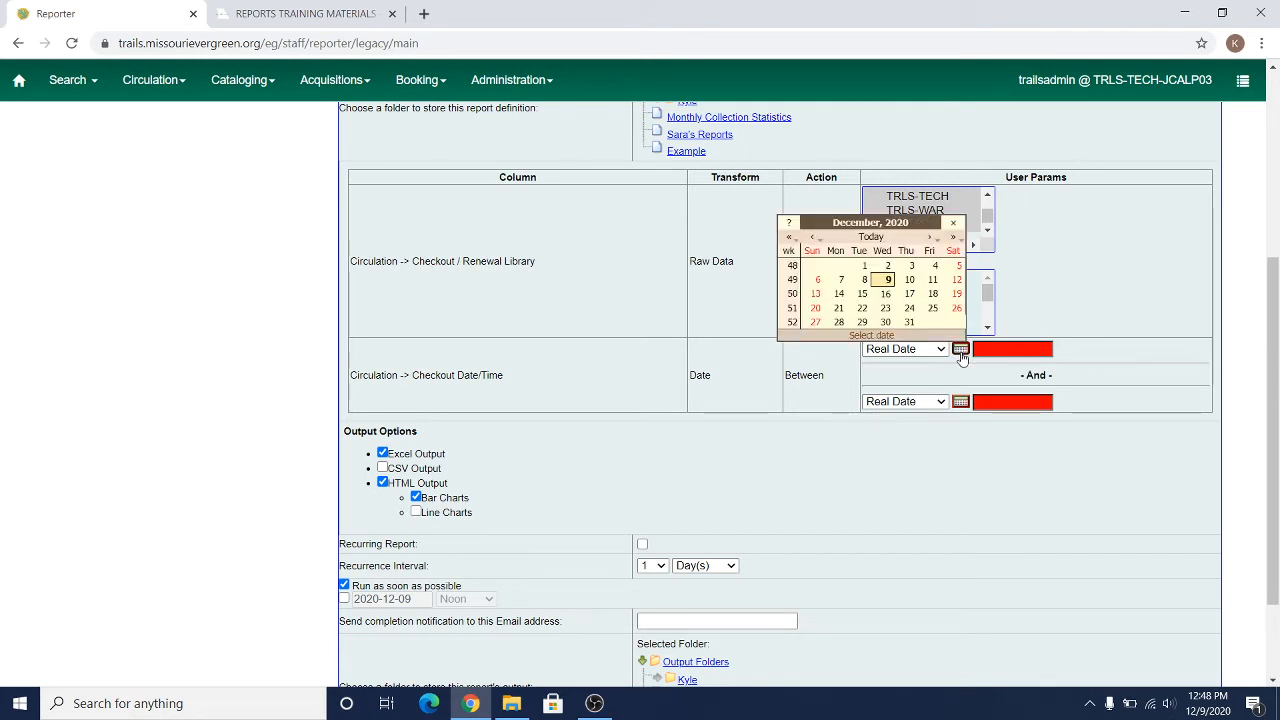
left_click(815, 236)
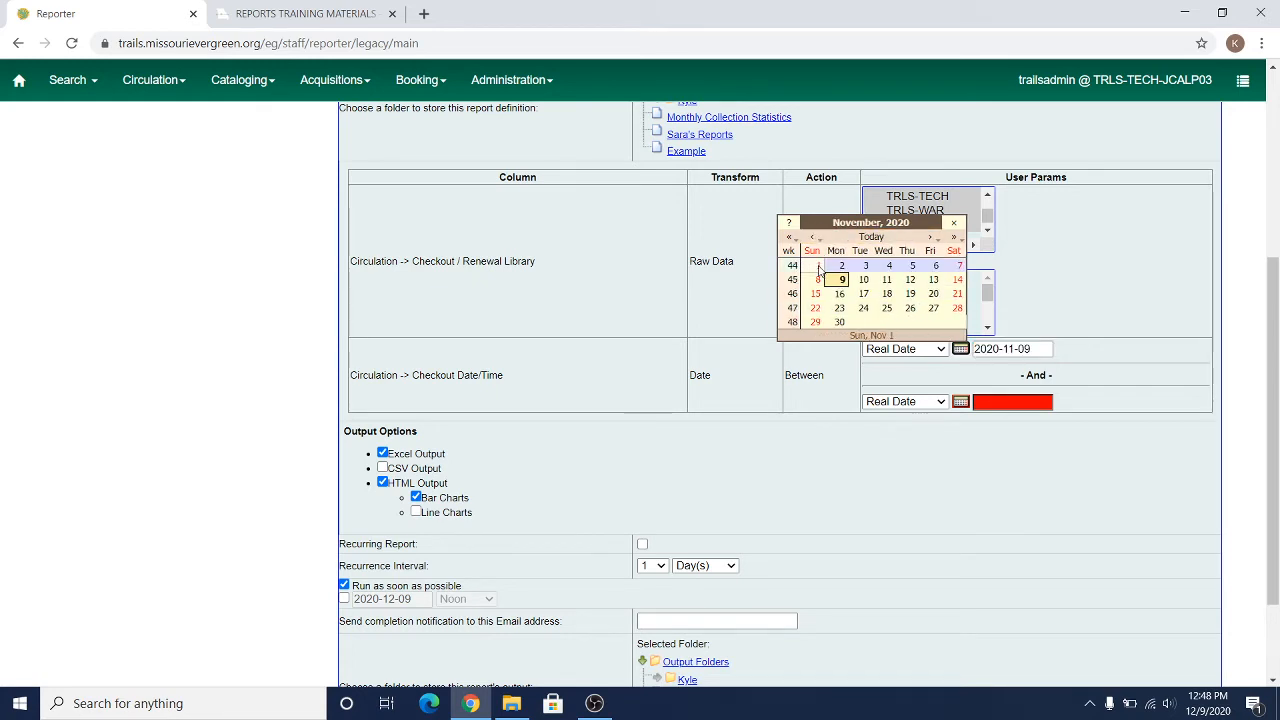
left_click(818, 266)
left_click(960, 401)
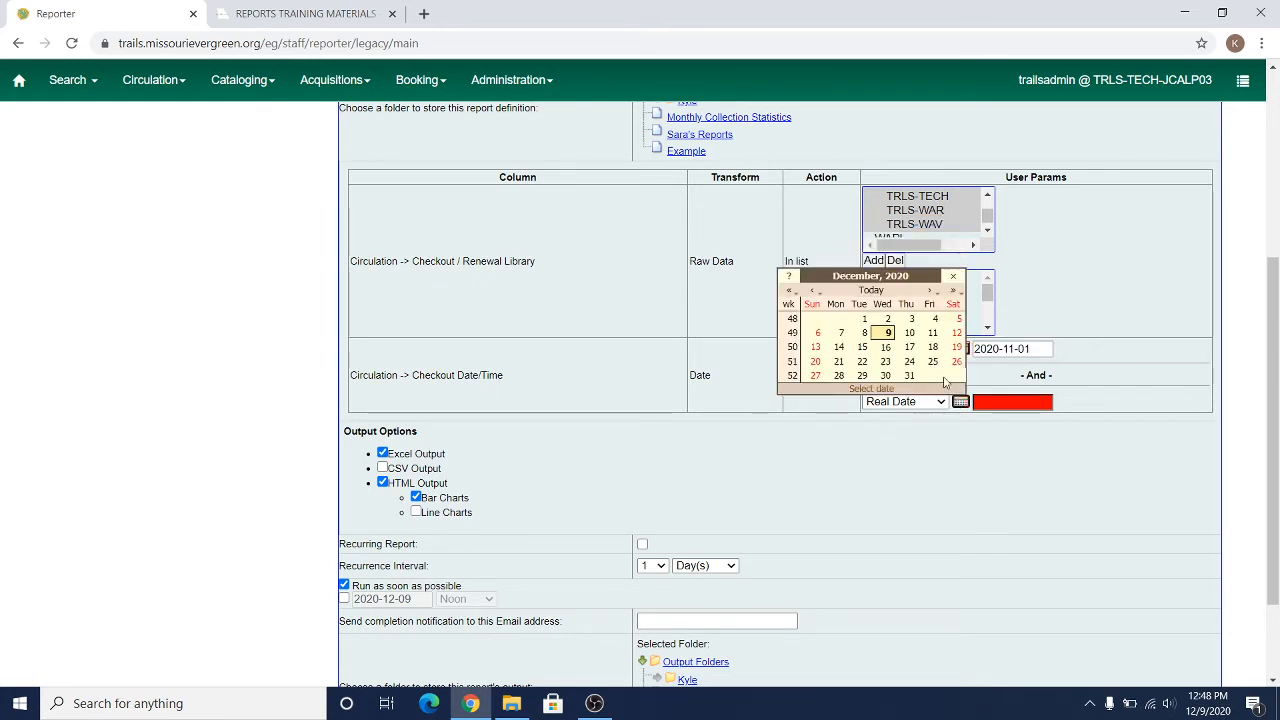
left_click(812, 290)
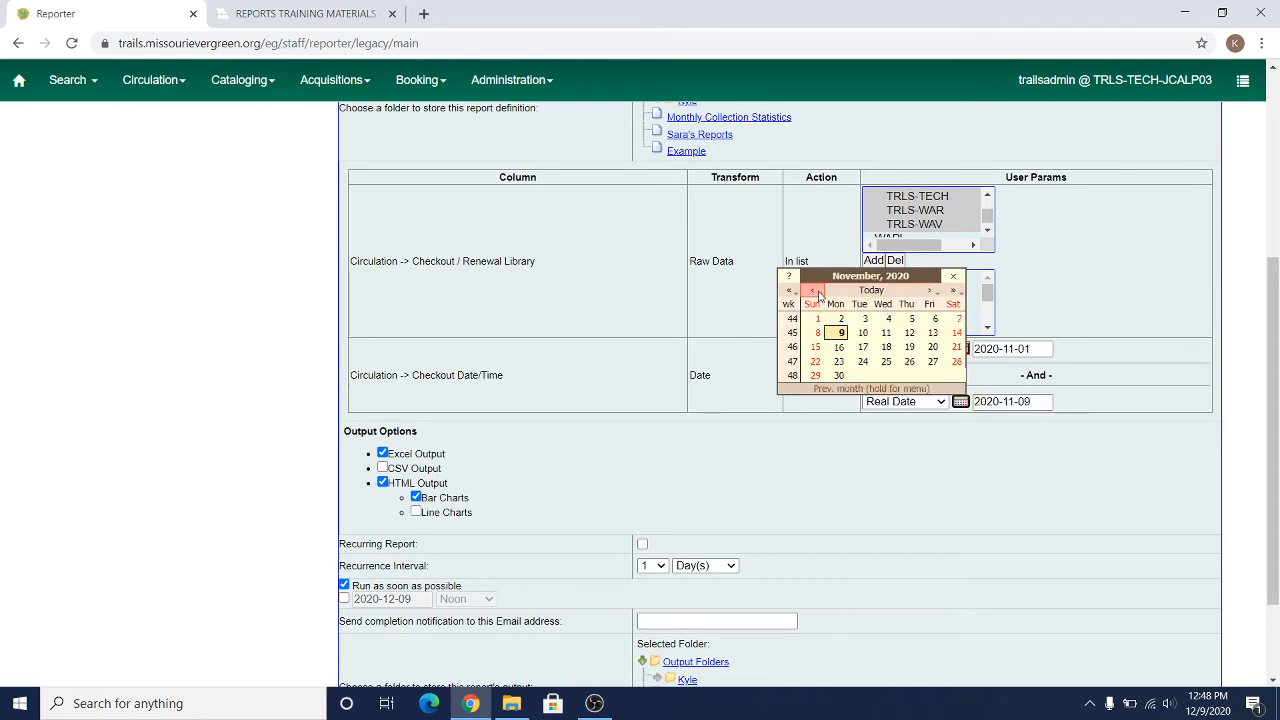
left_click(841, 376)
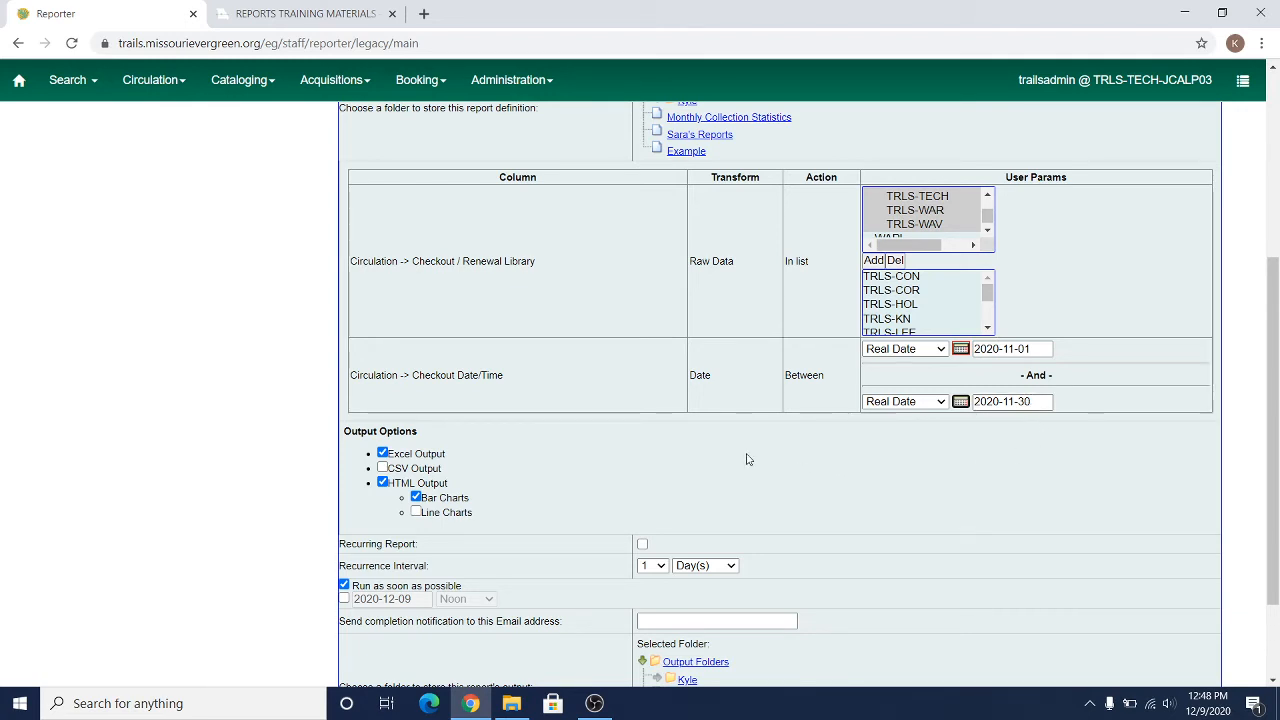
Step: Expand the shared templates through ME-Reports to show the subfolders of Library Circulations (ME)
scroll(488, 428, "down", 2)
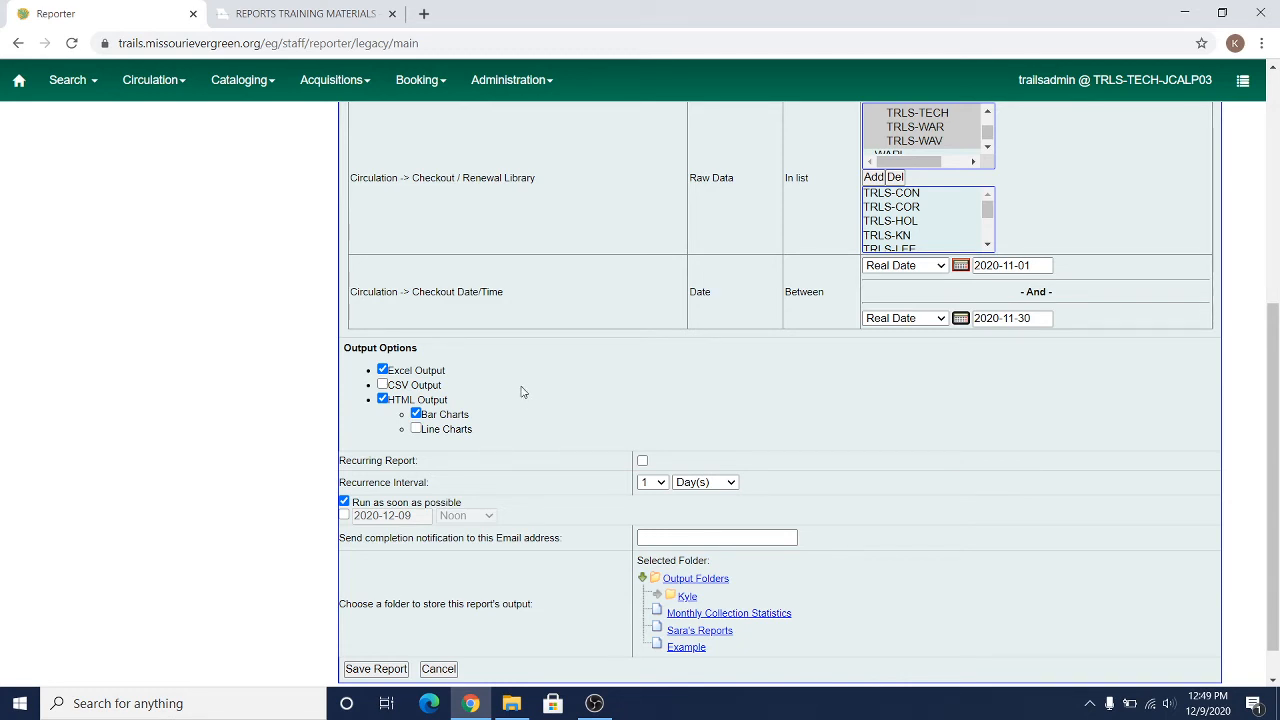
scroll(257, 343, "up", 5)
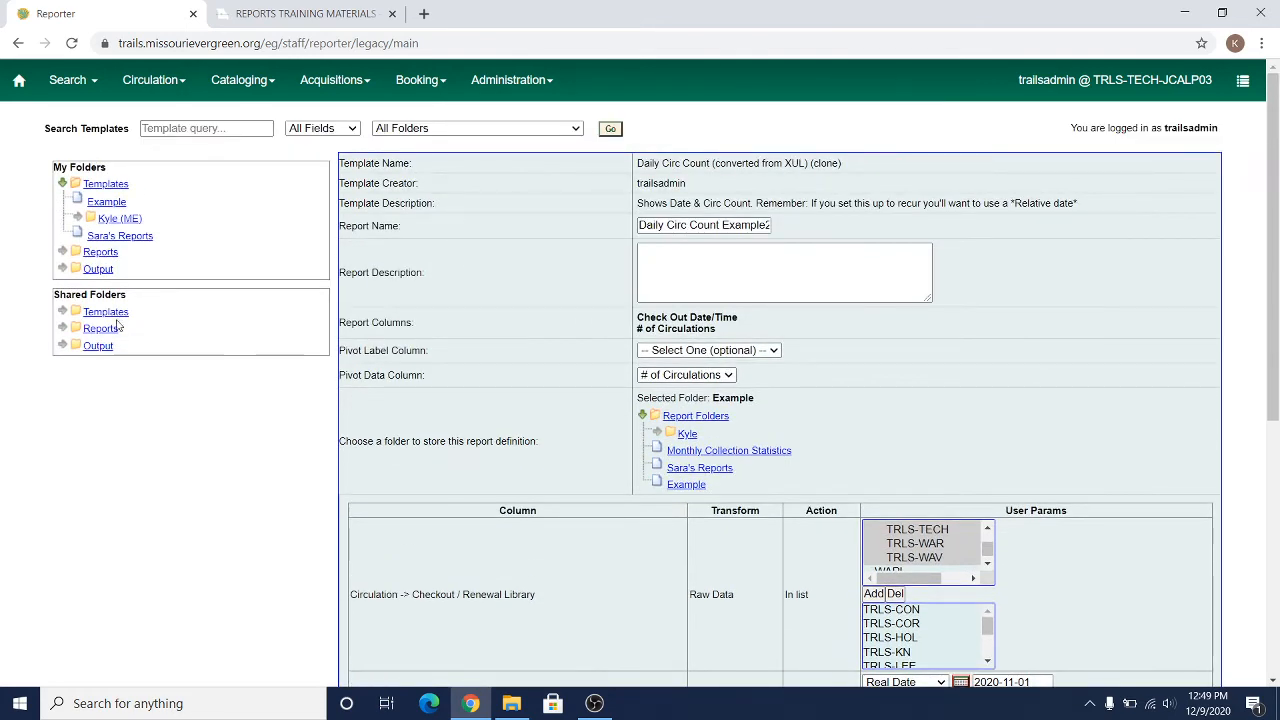
left_click(63, 313)
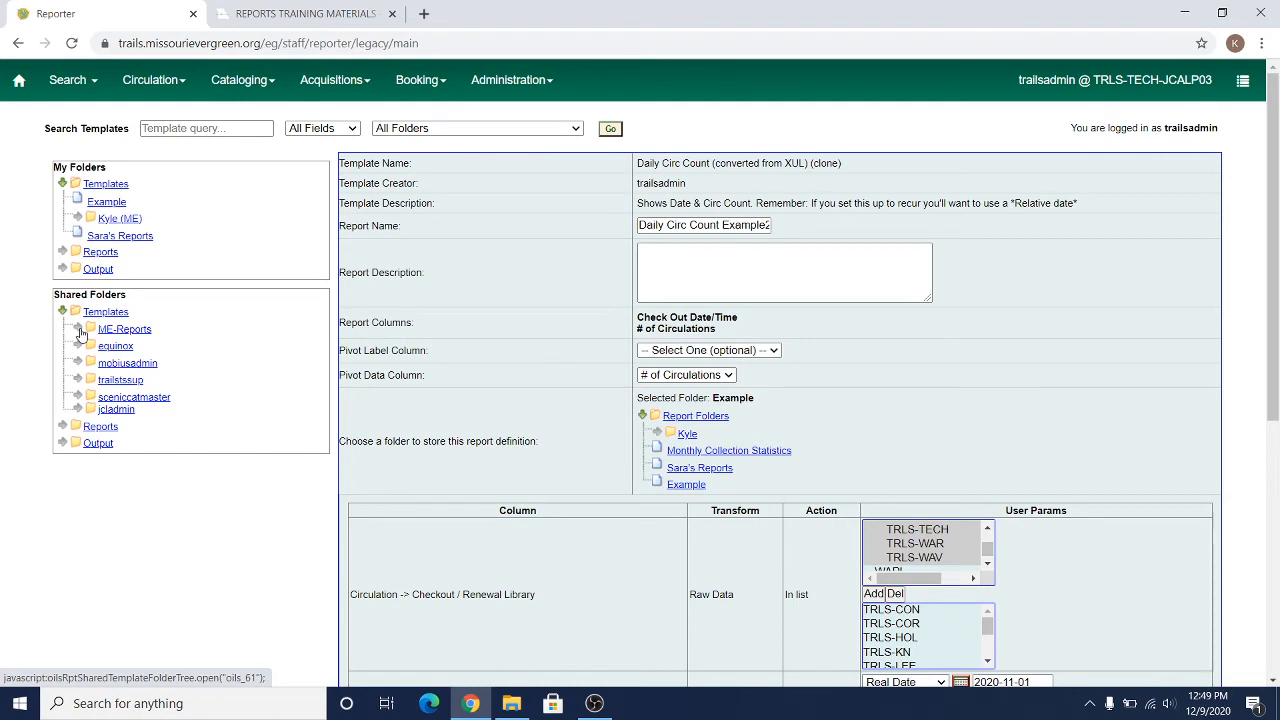
left_click(78, 329)
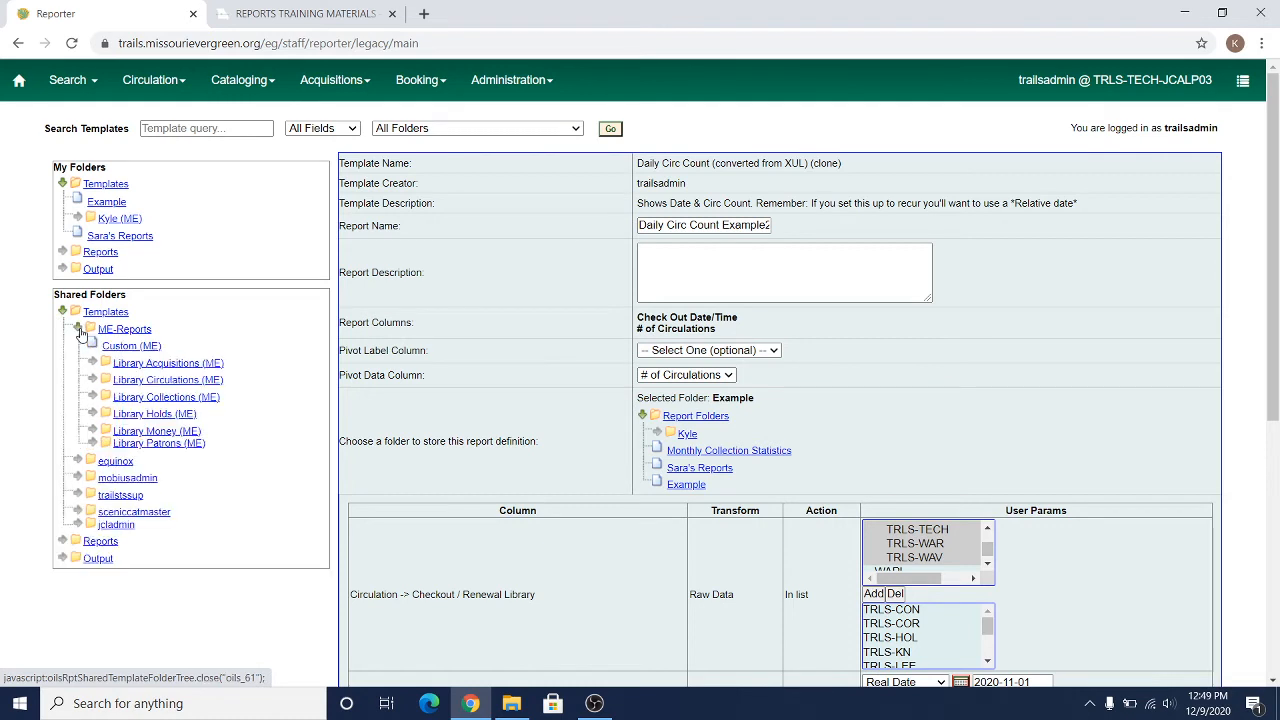
left_click(93, 380)
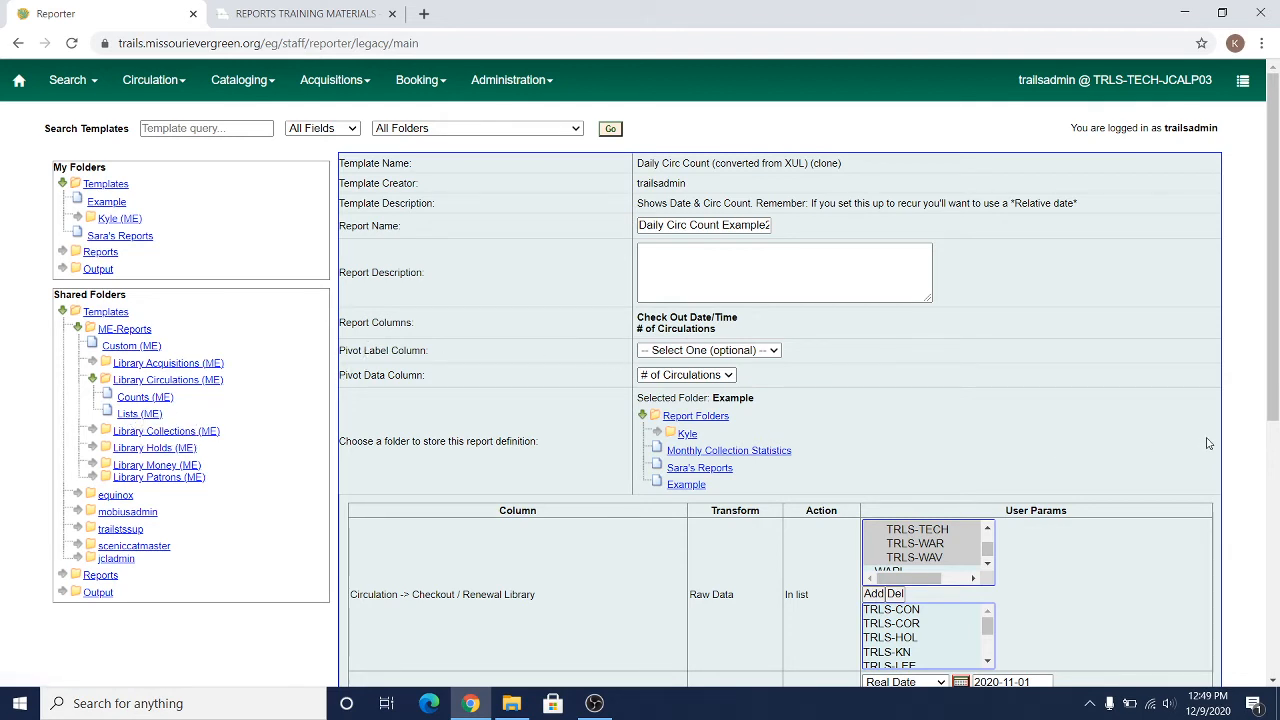
Step: Turn off bar charts in the HTML output and choose the Example folder for the report's output
scroll(1210, 444, "down", 1)
scroll(1210, 444, "down", 4)
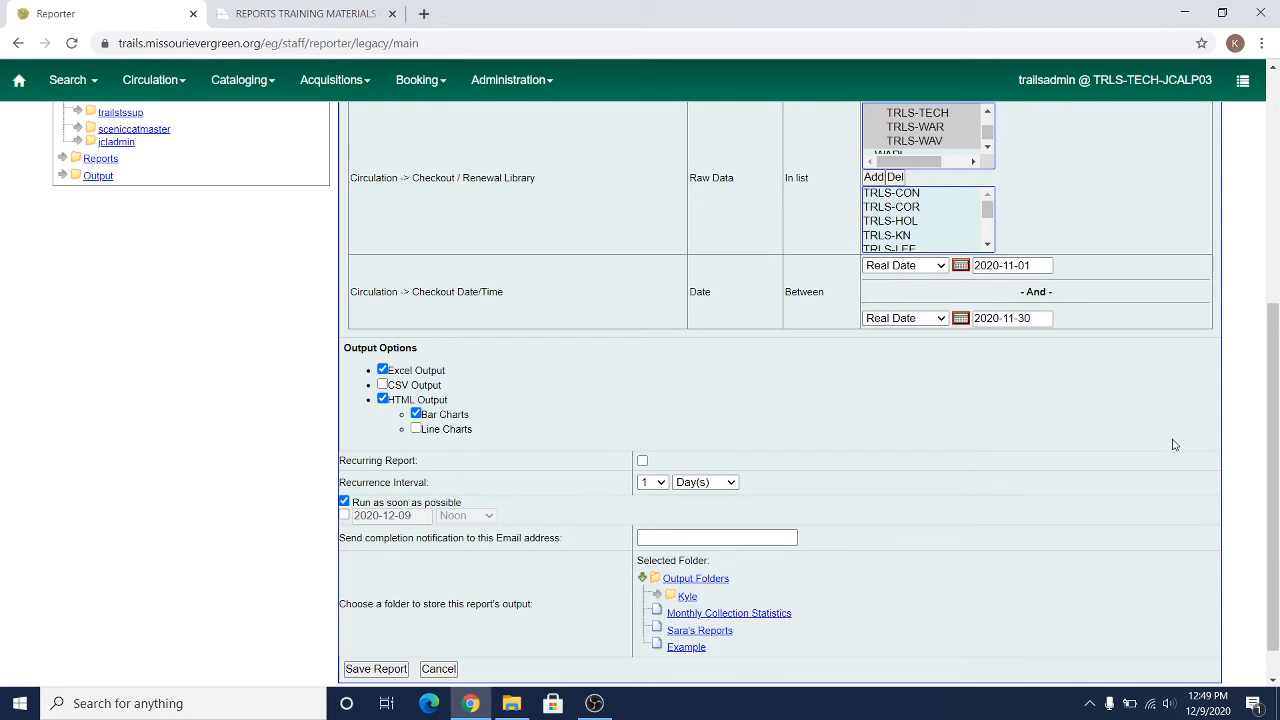
left_click(416, 414)
scroll(972, 421, "down", 1)
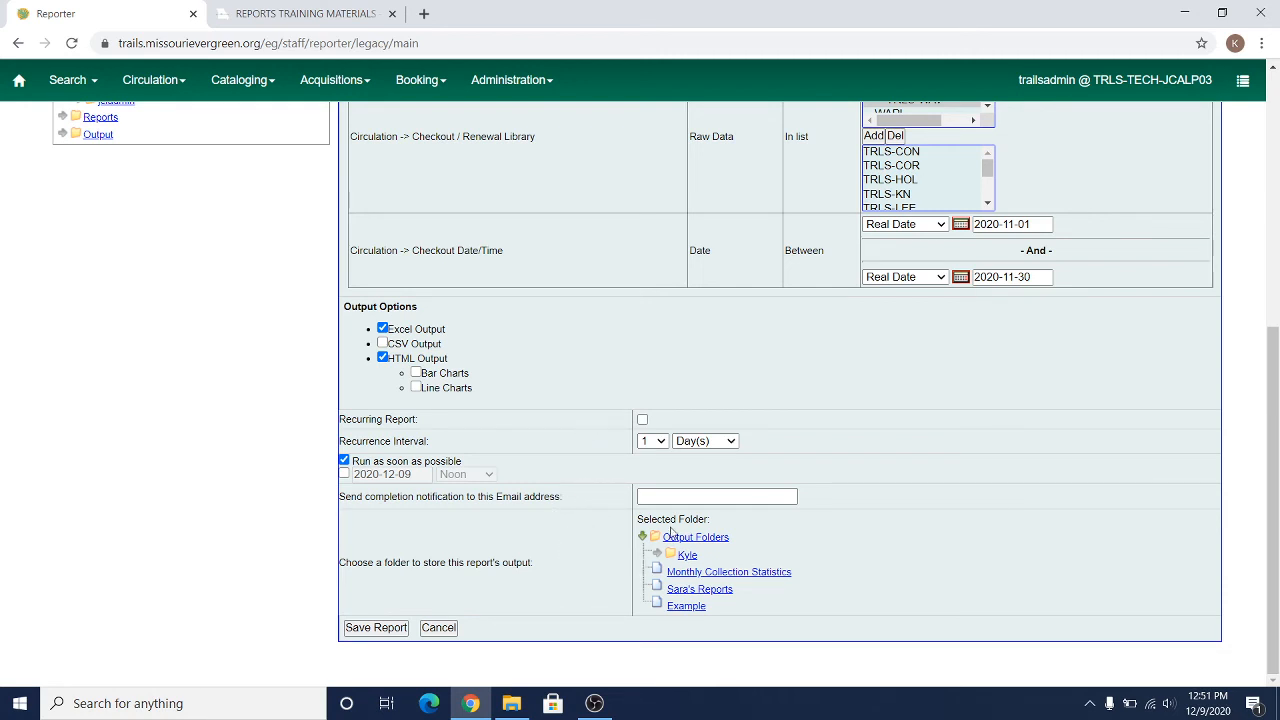
left_click(692, 608)
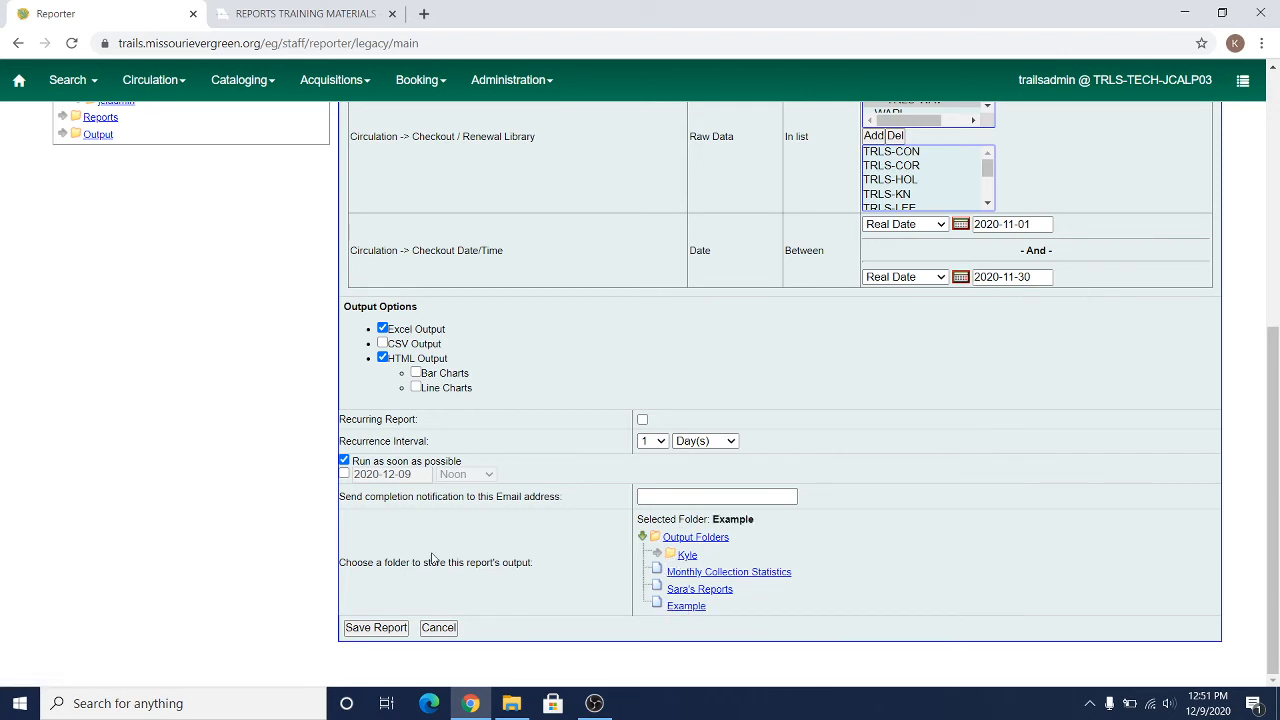
Step: Save the report definition and list the contents of the Example folder under My Folders' Output
left_click(376, 628)
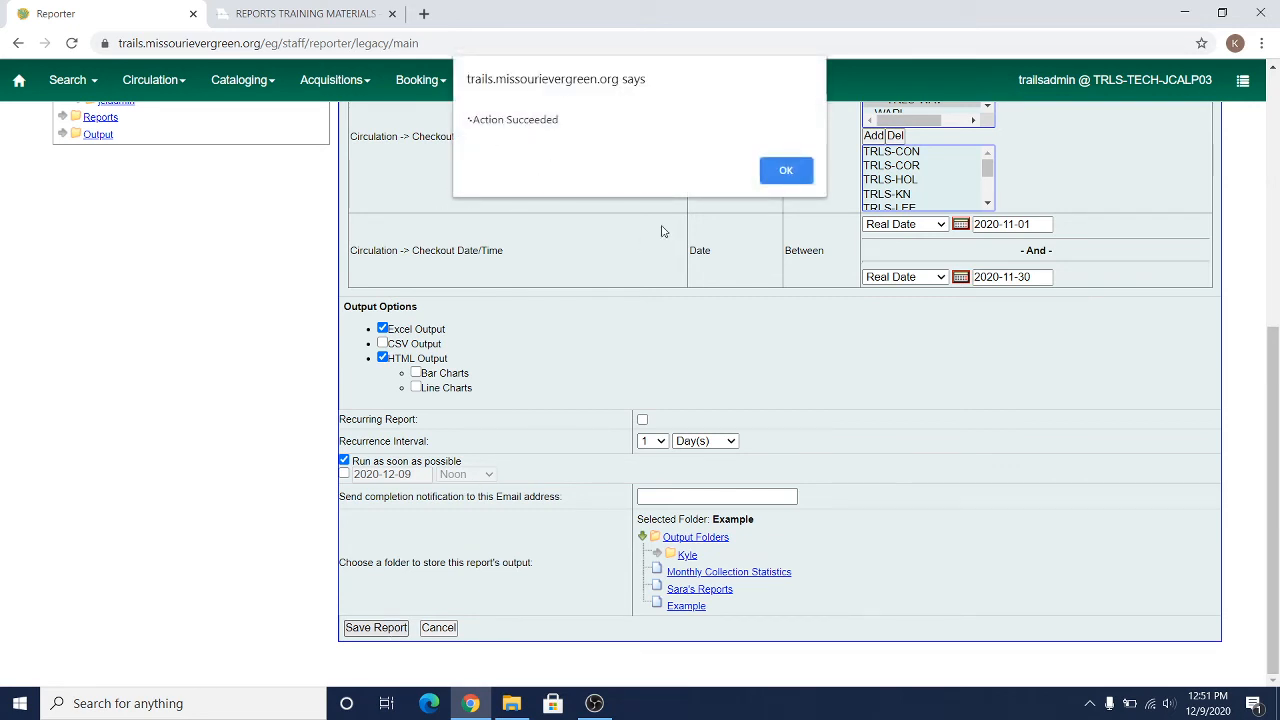
left_click(795, 171)
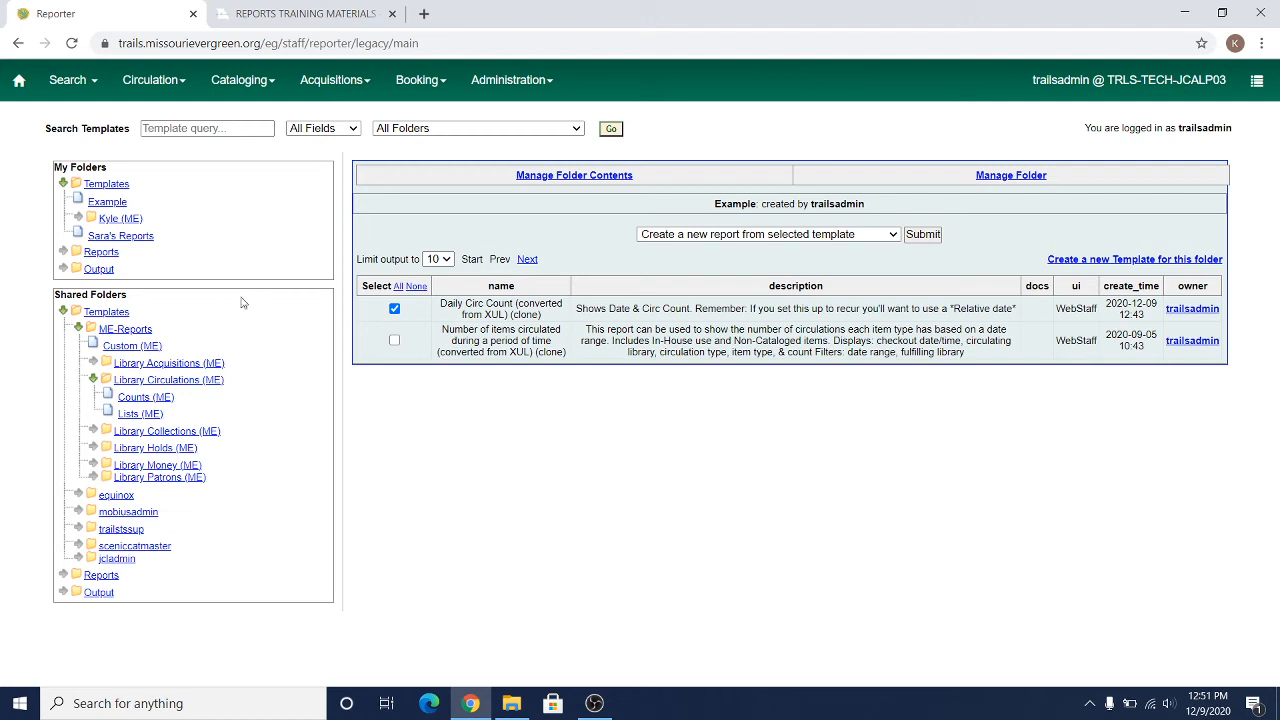
left_click(63, 270)
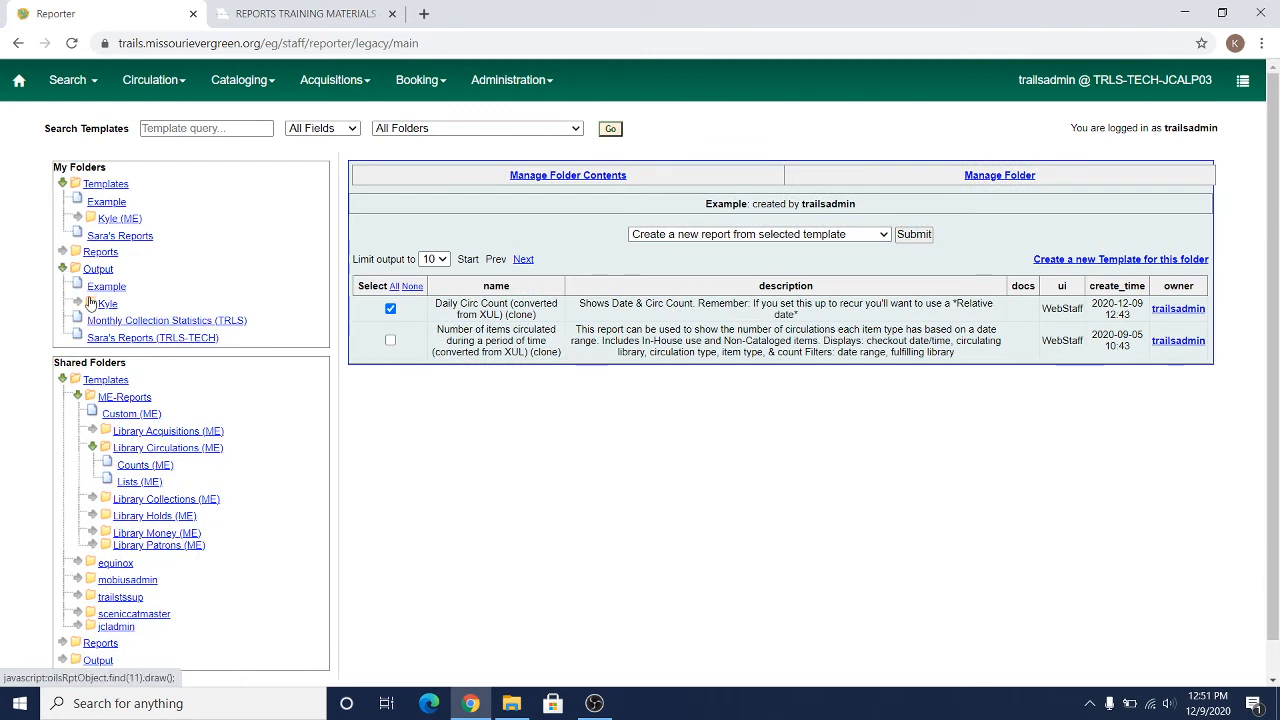
left_click(104, 287)
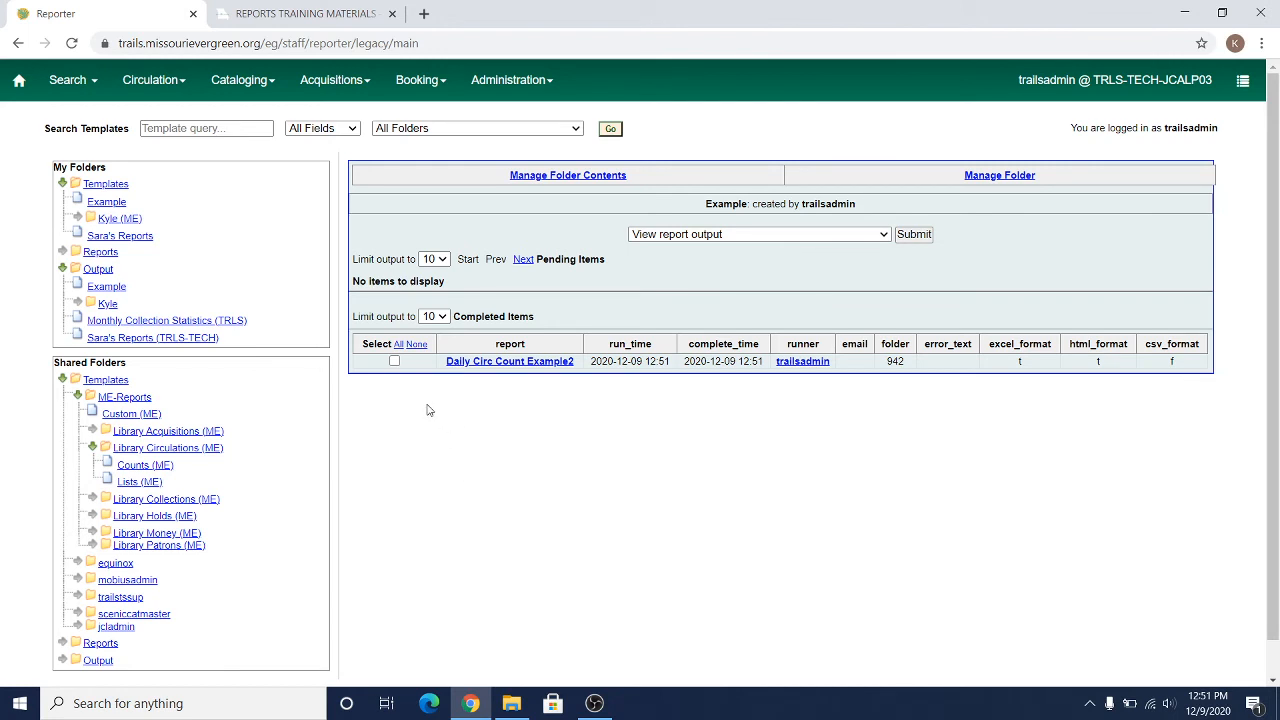
Step: View the output of the completed Daily Circ Count Example2 report in its tabular form
left_click(395, 362)
left_click(914, 236)
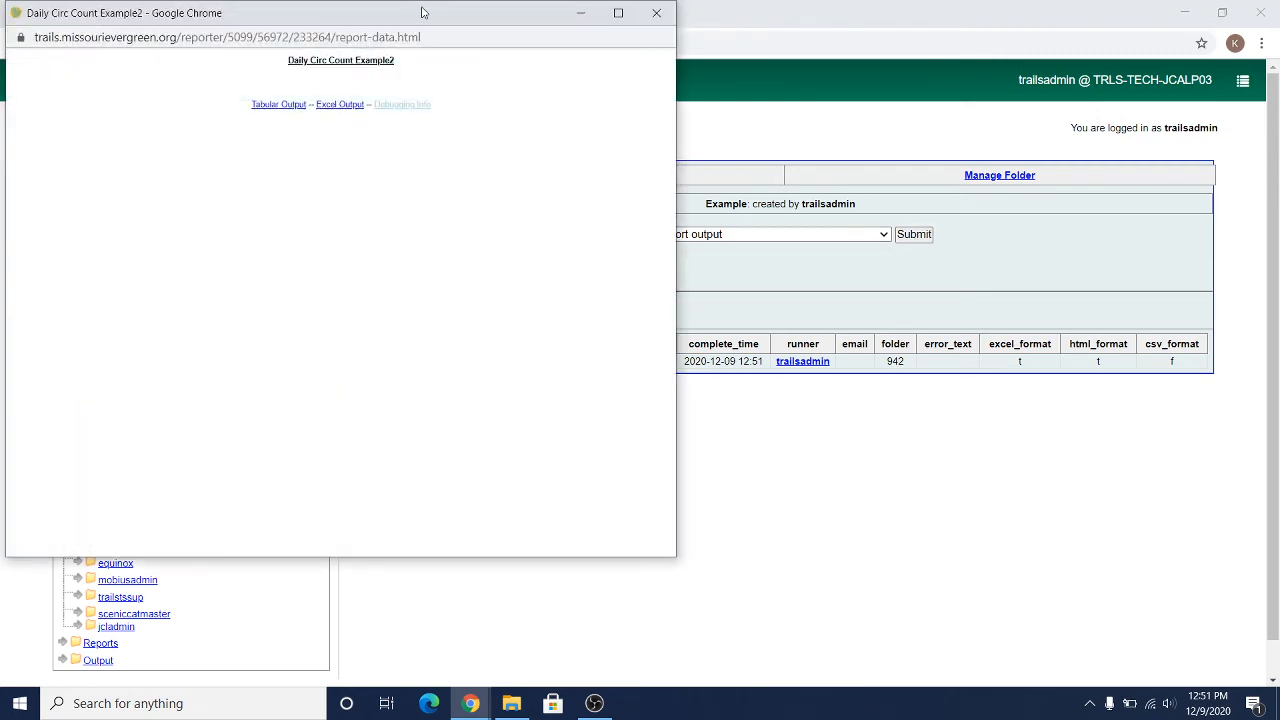
left_click_drag(423, 9, 518, 68)
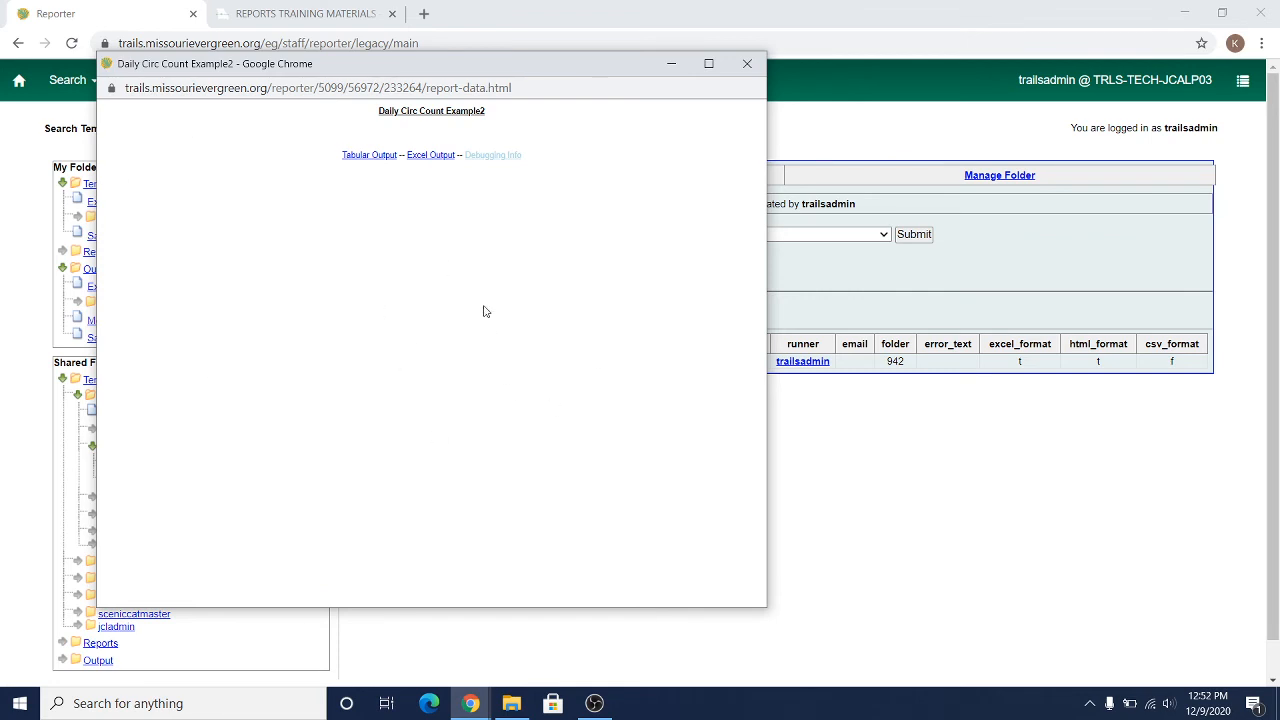
left_click(366, 158)
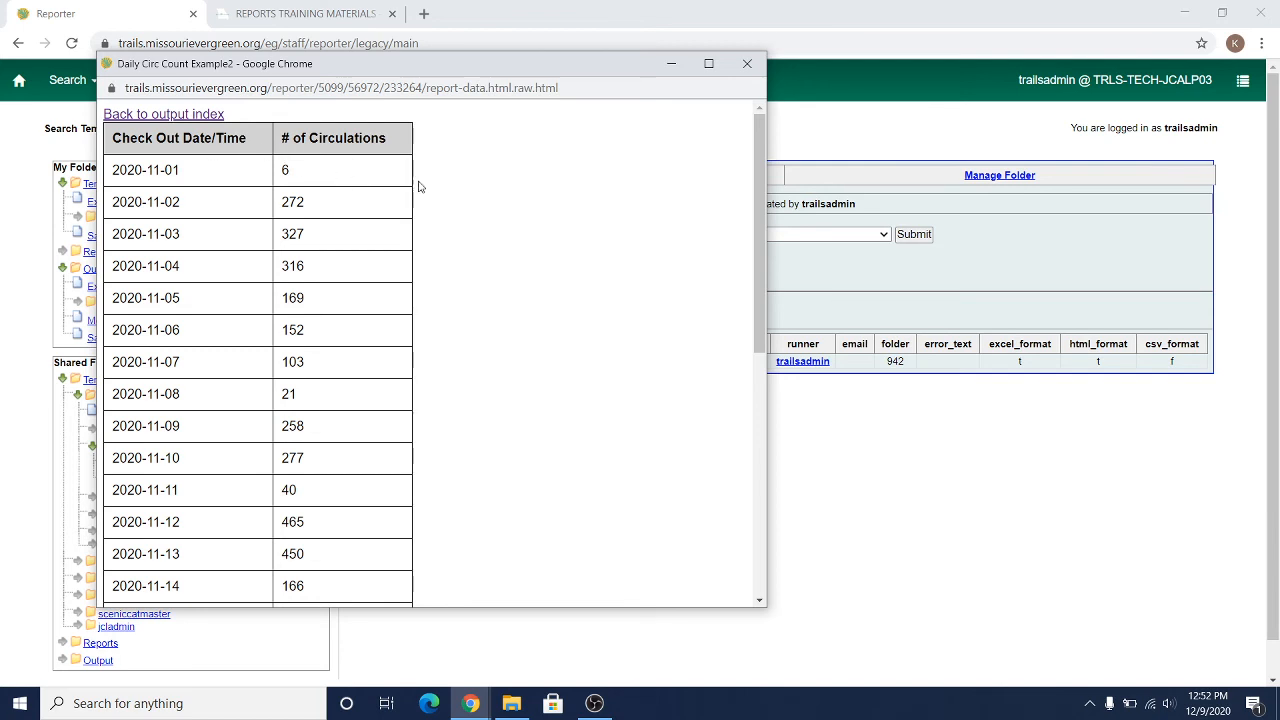
Step: Try sorting the tabular output by checkout date and by number of circulations in descending order, and return to the output index
left_click(324, 142)
left_click(212, 141)
left_click(338, 147)
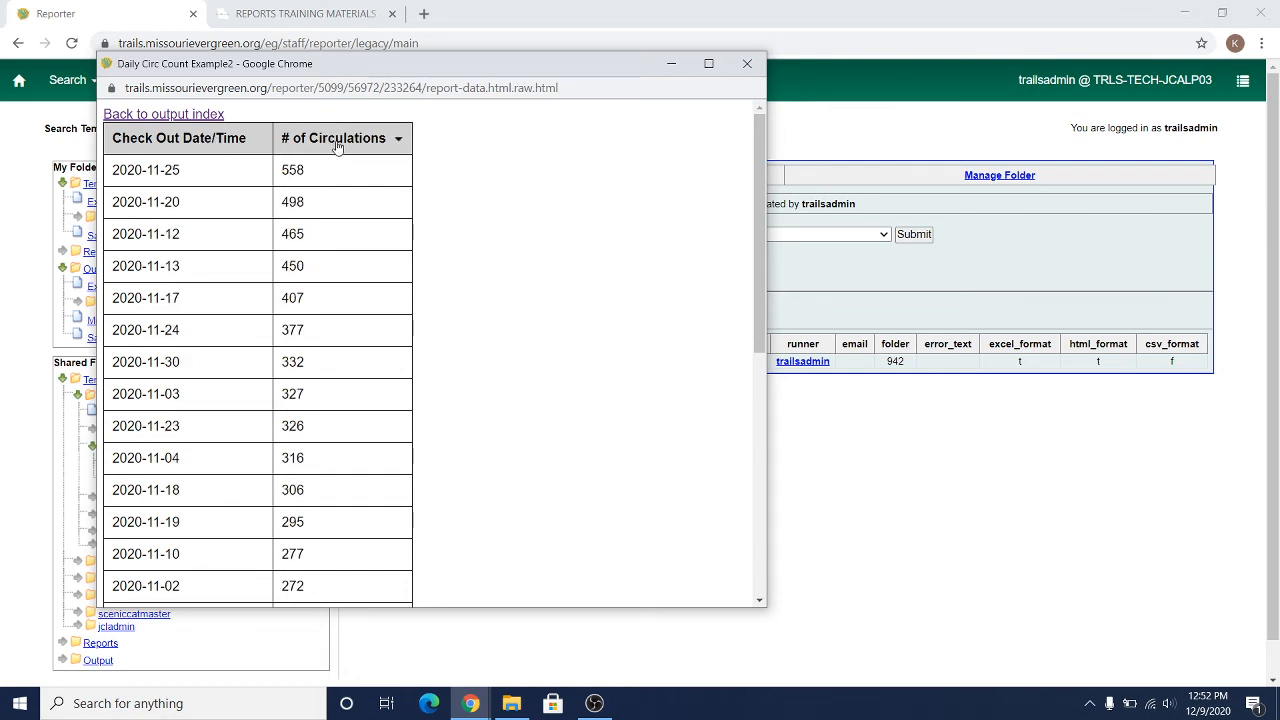
left_click(163, 116)
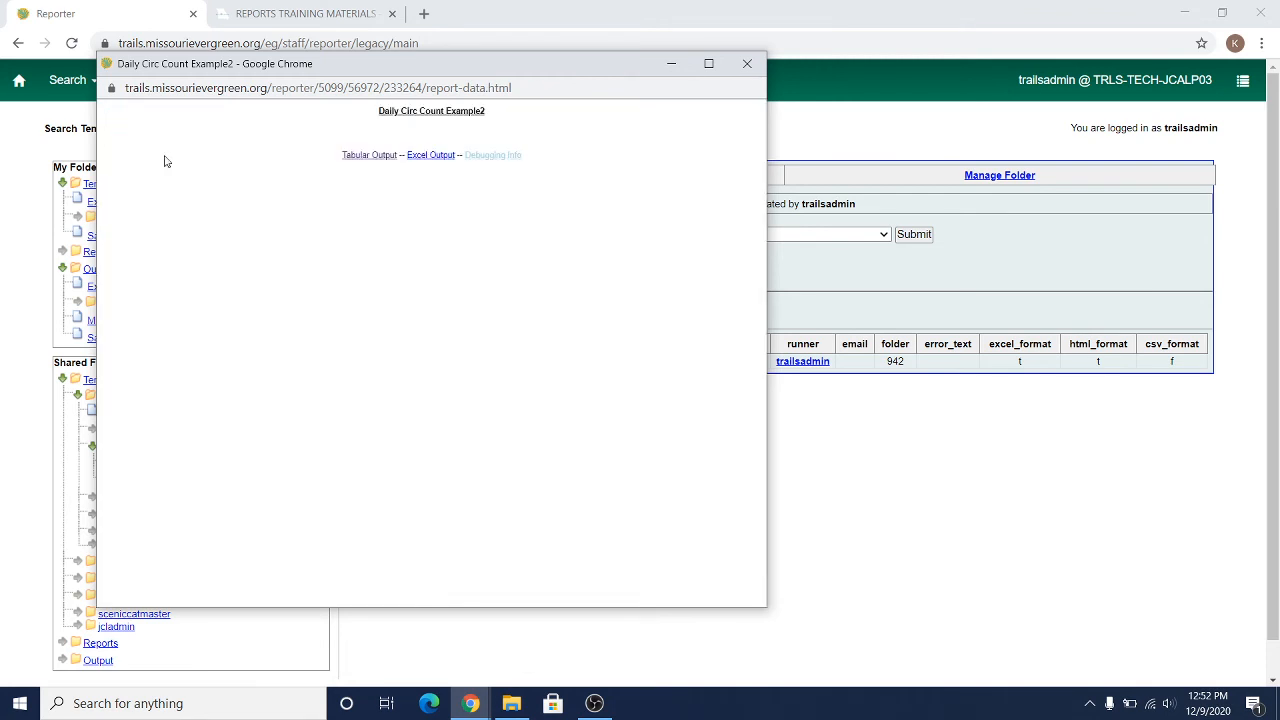
Step: Download the report's Excel output, look at the tabular output again and close the output window
left_click(432, 156)
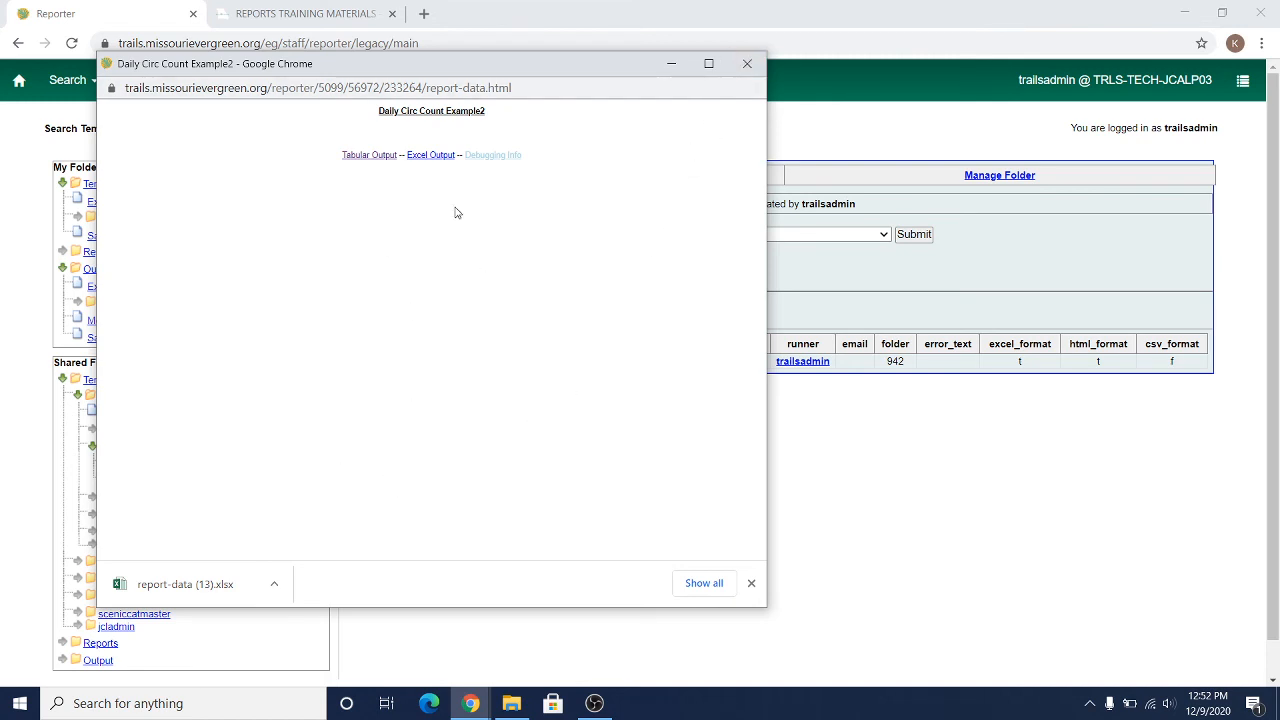
left_click(381, 160)
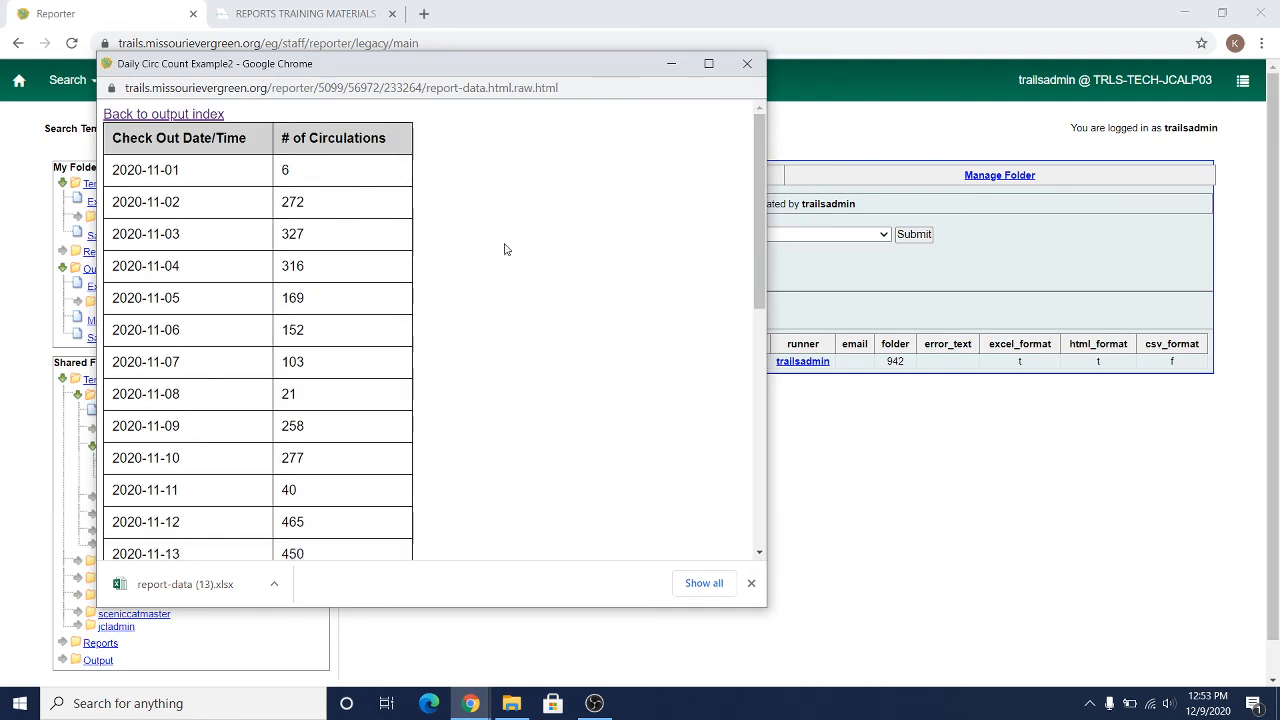
left_click(747, 63)
Step: Expand Reports in My Folders, collapse Output, and list the reports stored in the Example report folder
left_click(63, 253)
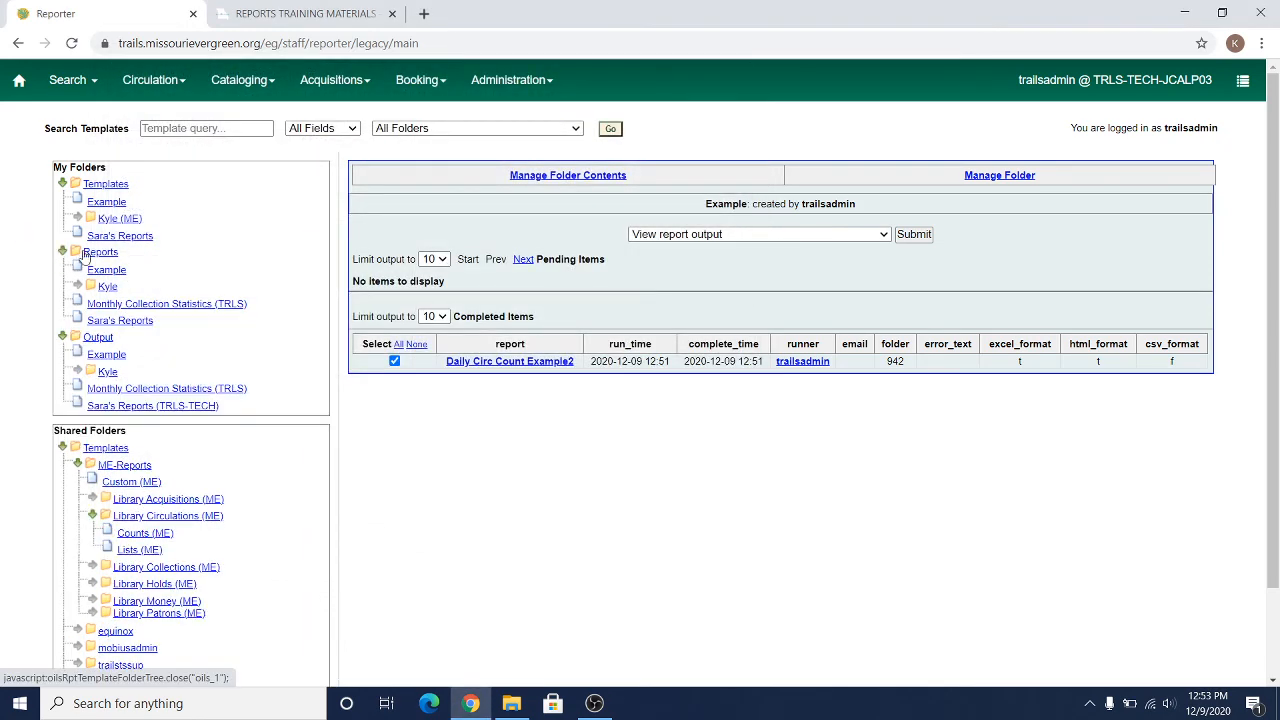
left_click(63, 338)
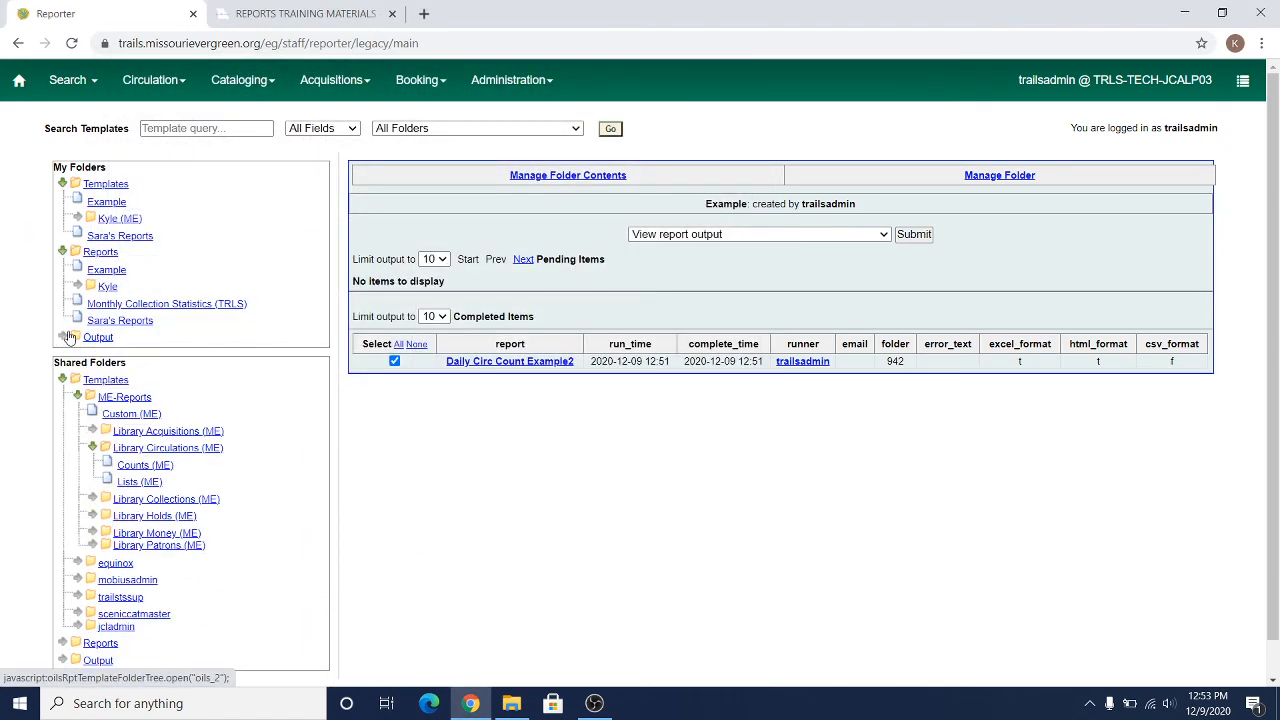
left_click(116, 273)
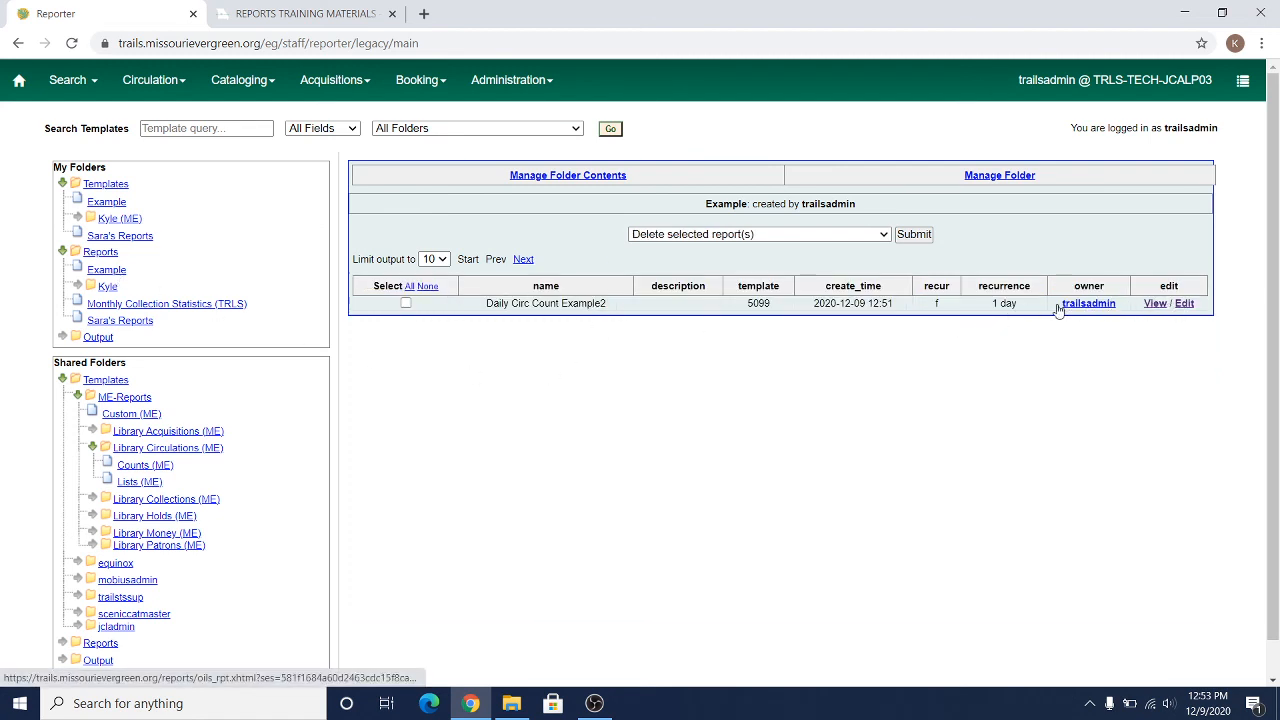
Step: View the read-only definition of Daily Circ Count Example2, examining its filters, output options and output folder
left_click(1155, 304)
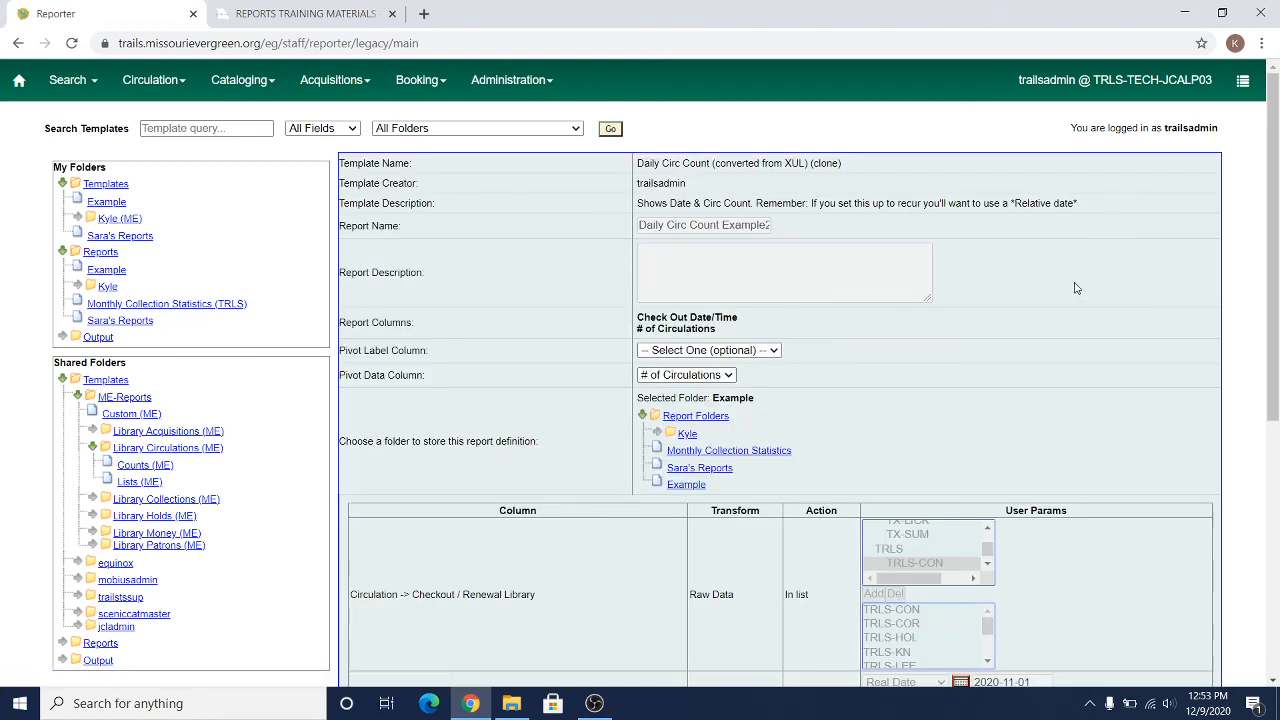
scroll(943, 307, "down", 3)
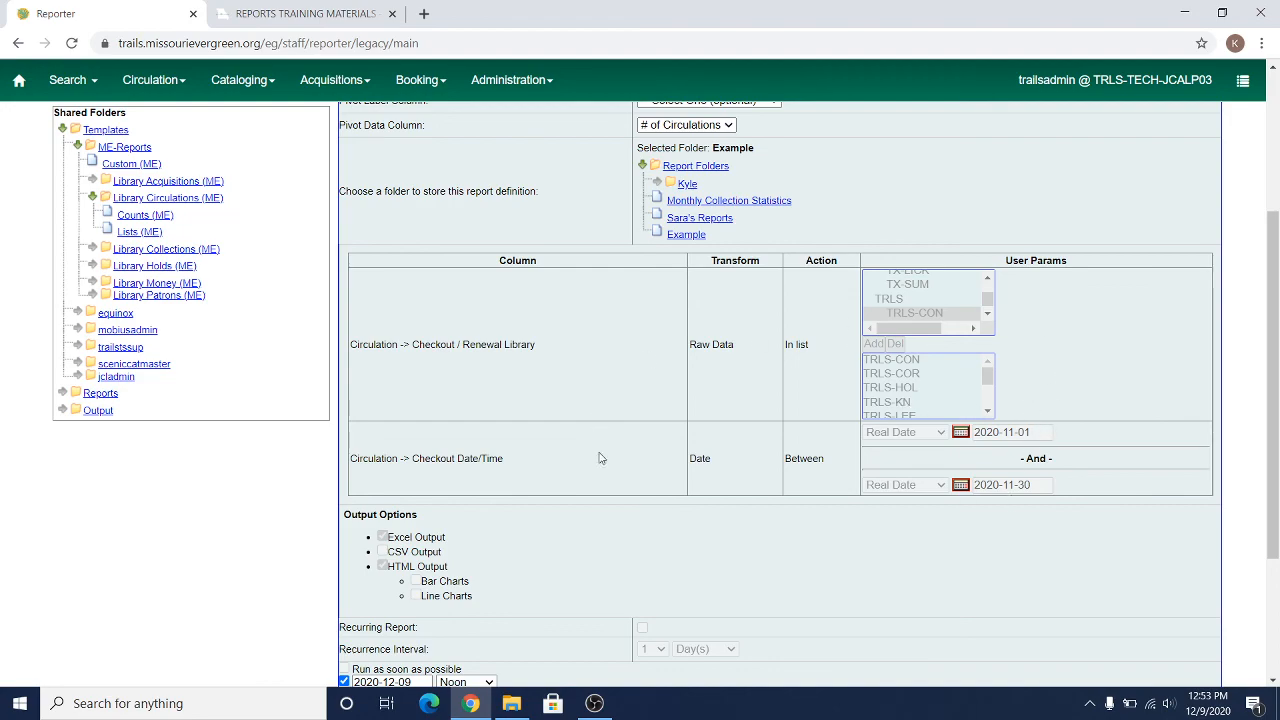
scroll(737, 495, "down", 2)
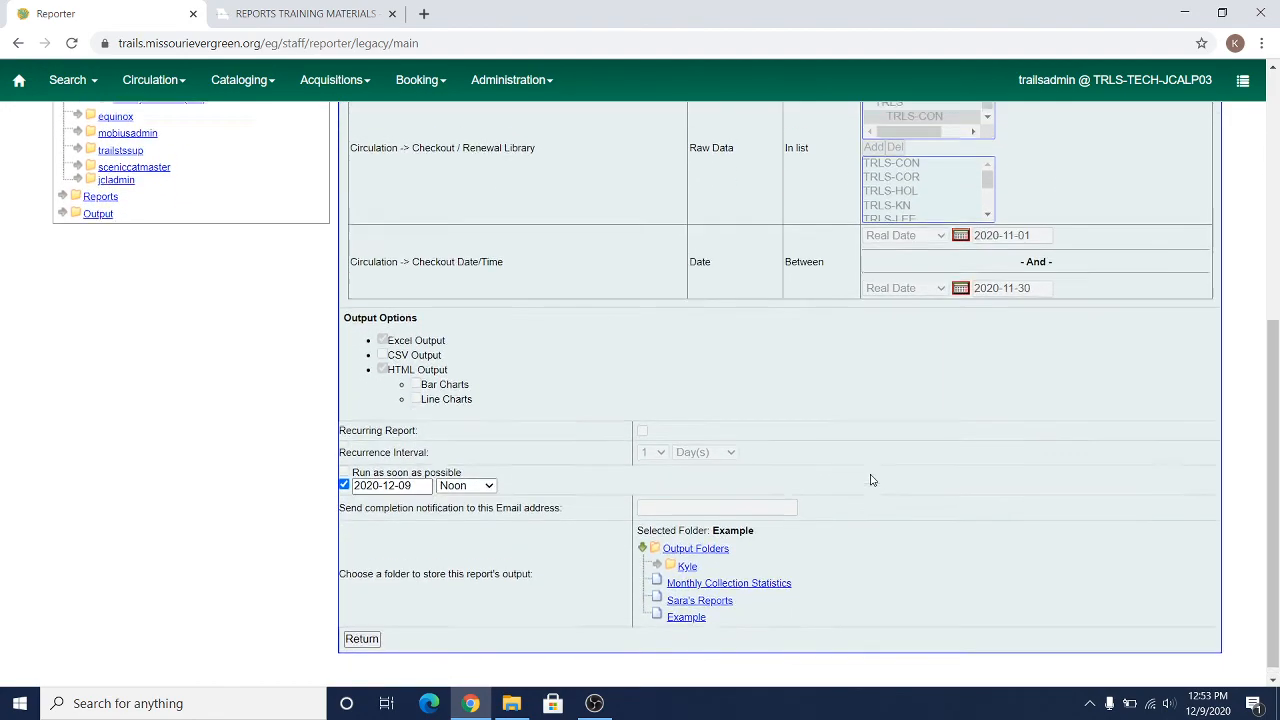
scroll(870, 480, "up", 5)
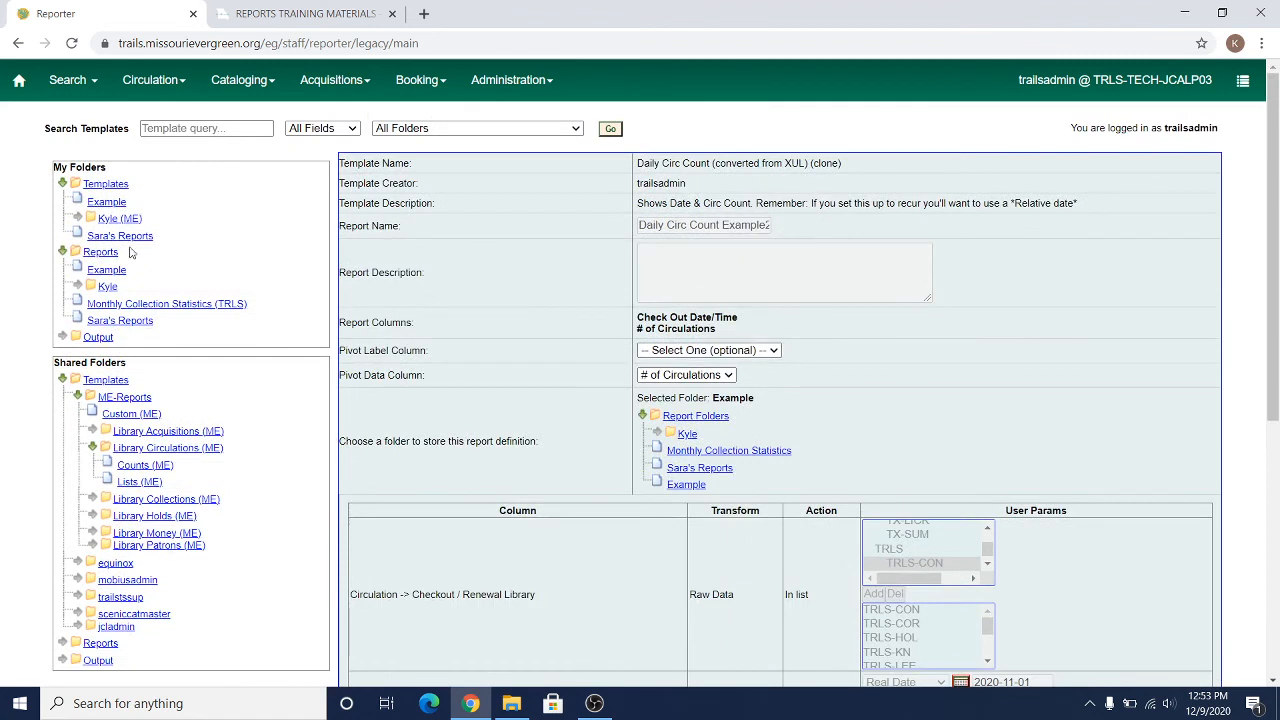
Step: Open Daily Circ Count Example2 from the Example report folder for editing and rename it Daily Circ Count Example3
left_click(107, 271)
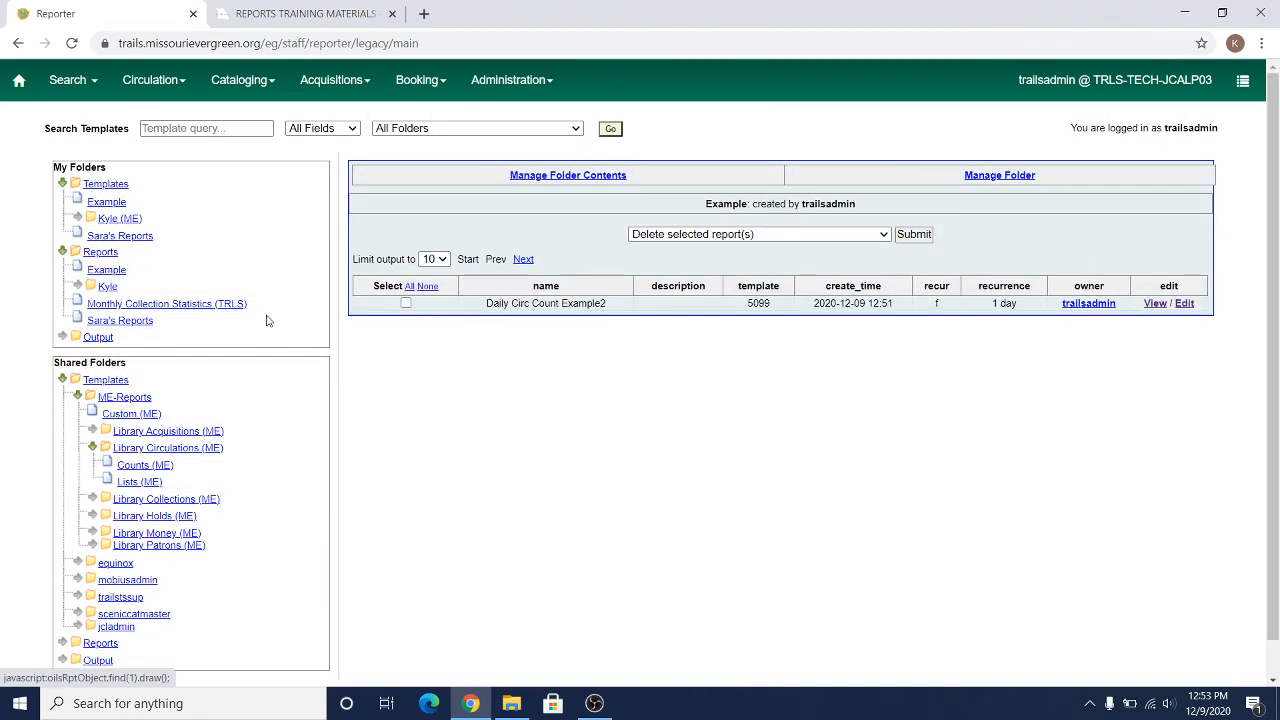
left_click(1184, 304)
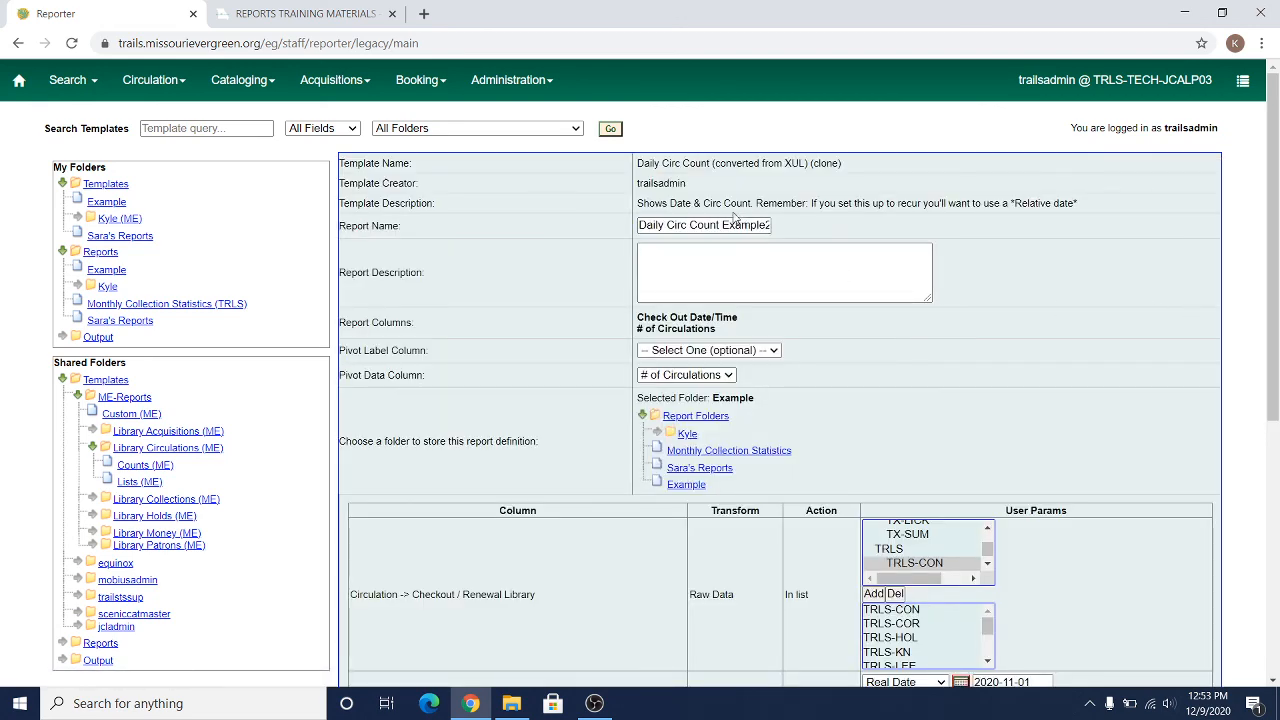
scroll(1100, 605, "down", 2)
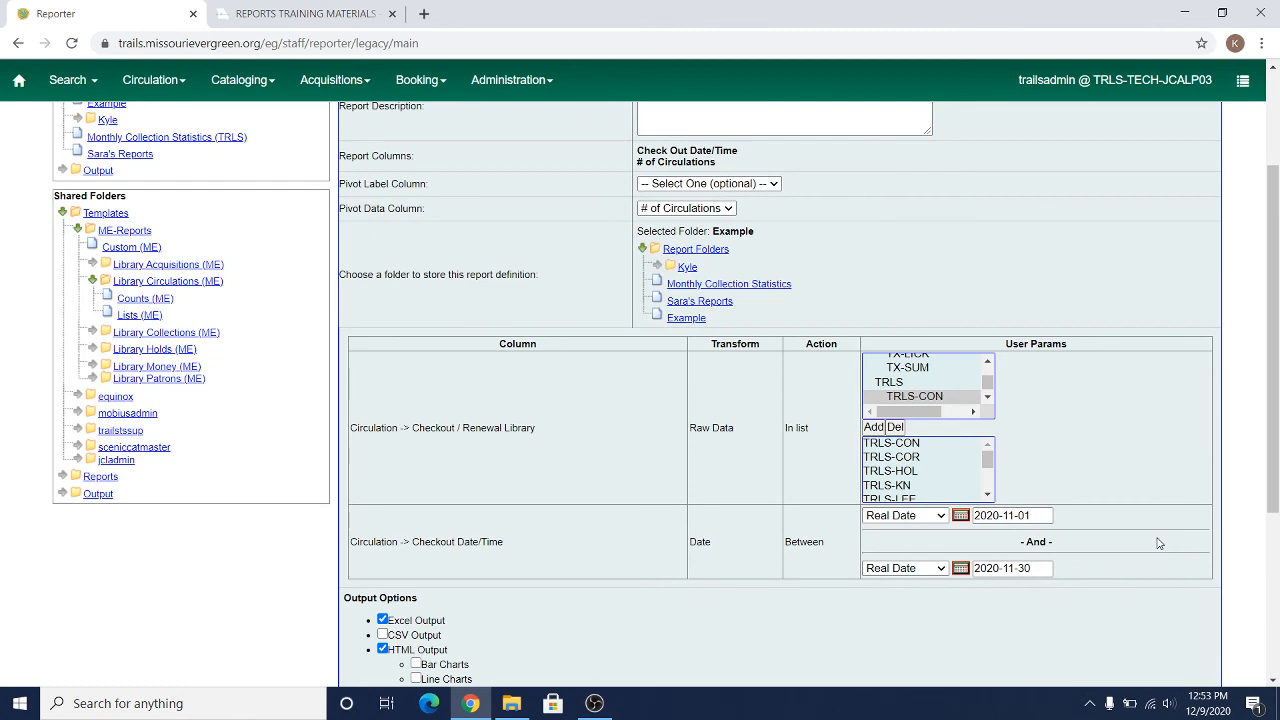
scroll(1100, 521, "up", 2)
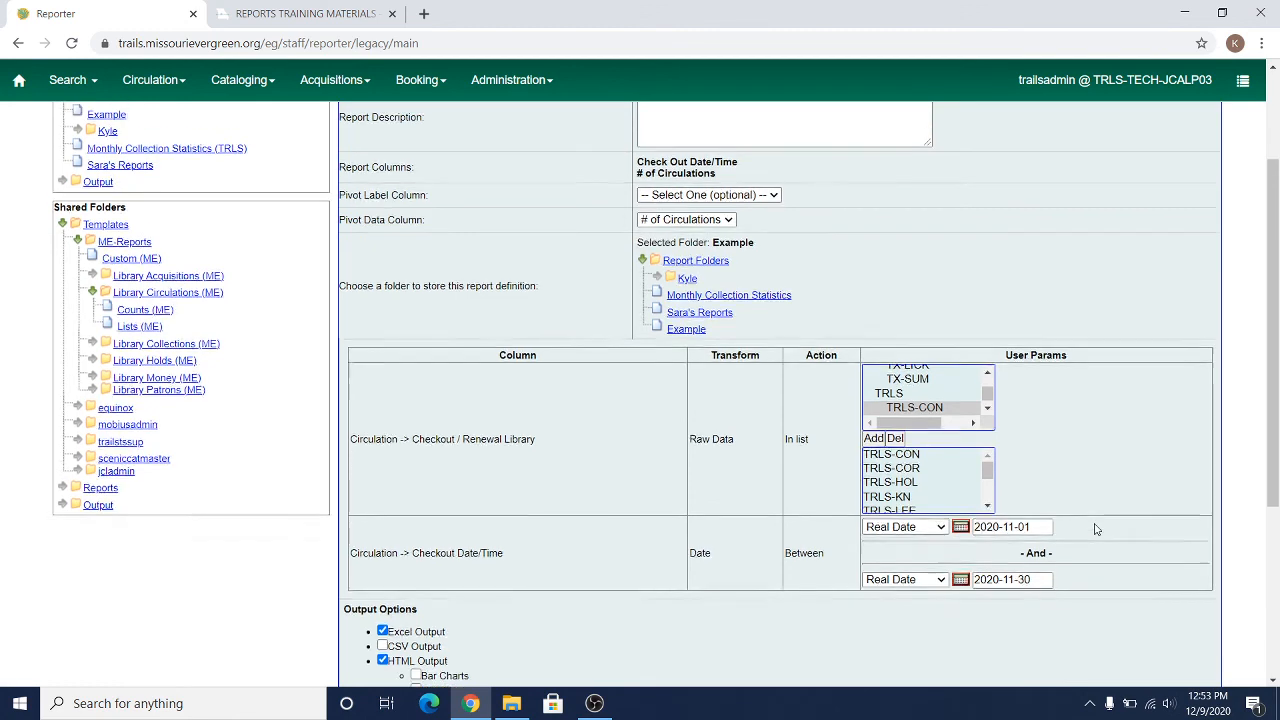
left_click(768, 227)
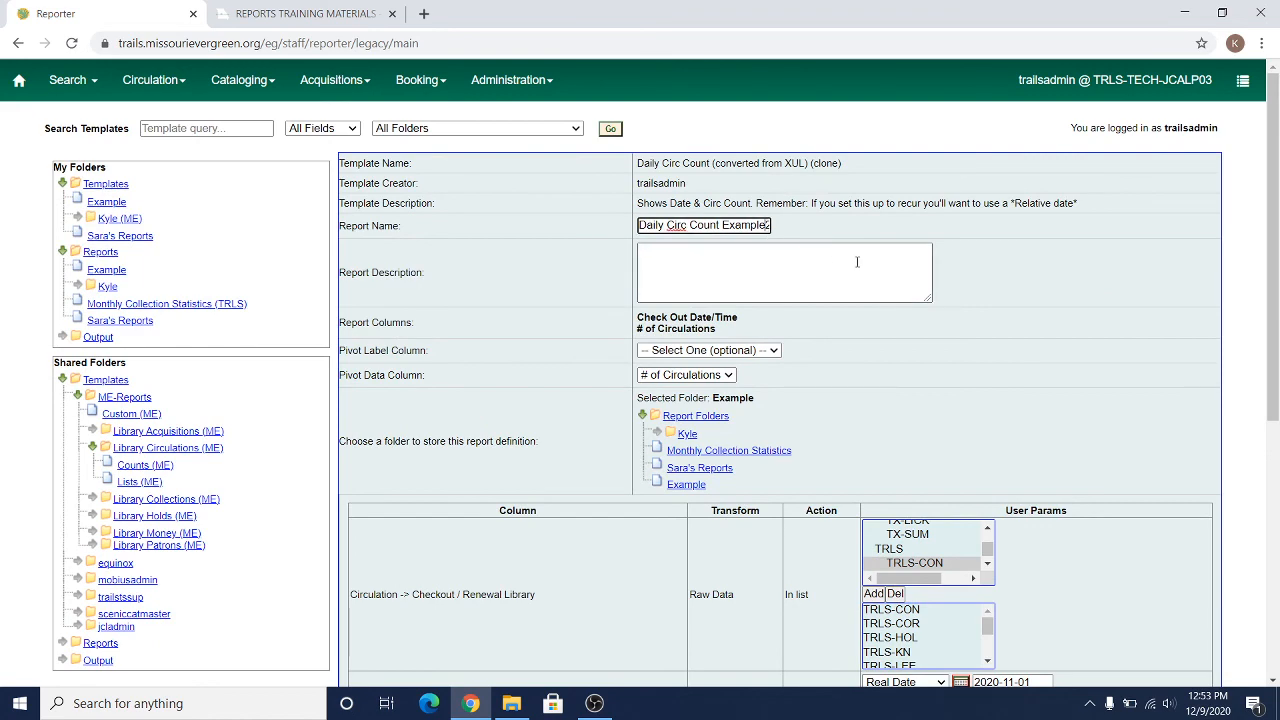
key("BackSpace")
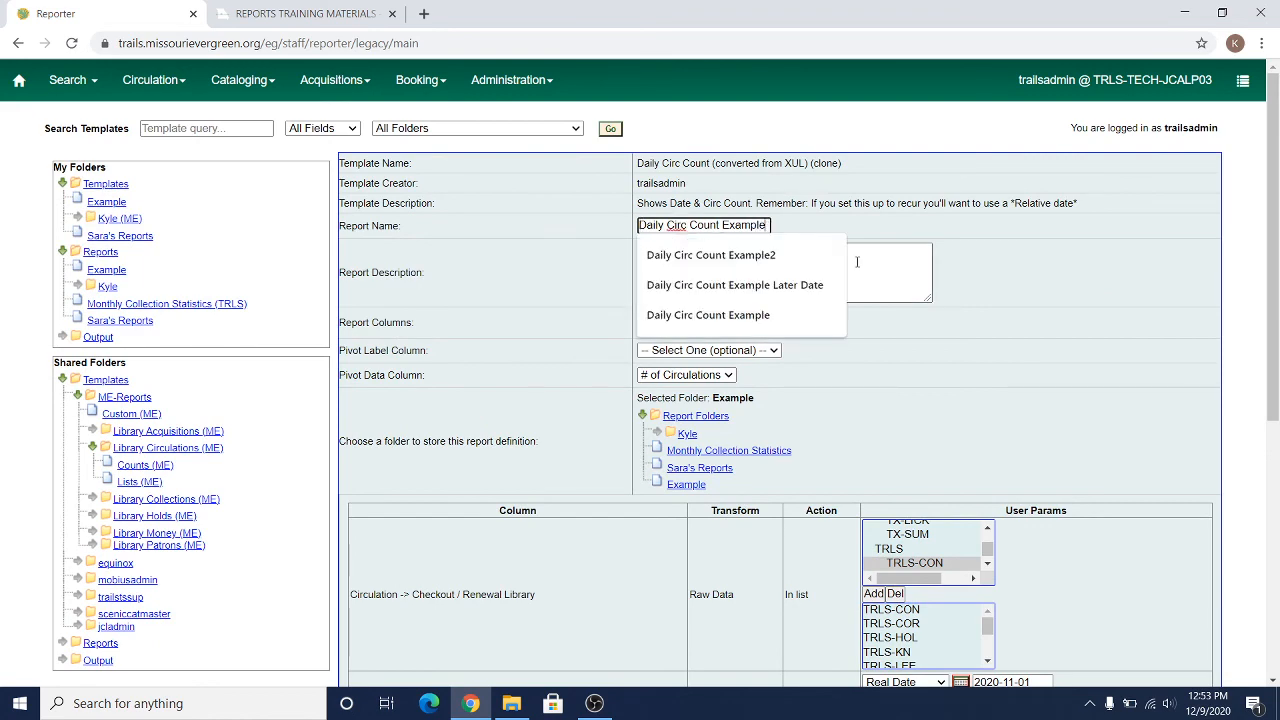
type("3")
left_click(1006, 346)
Step: Review the output and saving options, and set the Checkout Date/Time filter's start date to 2020-10-01
scroll(1038, 380, "down", 4)
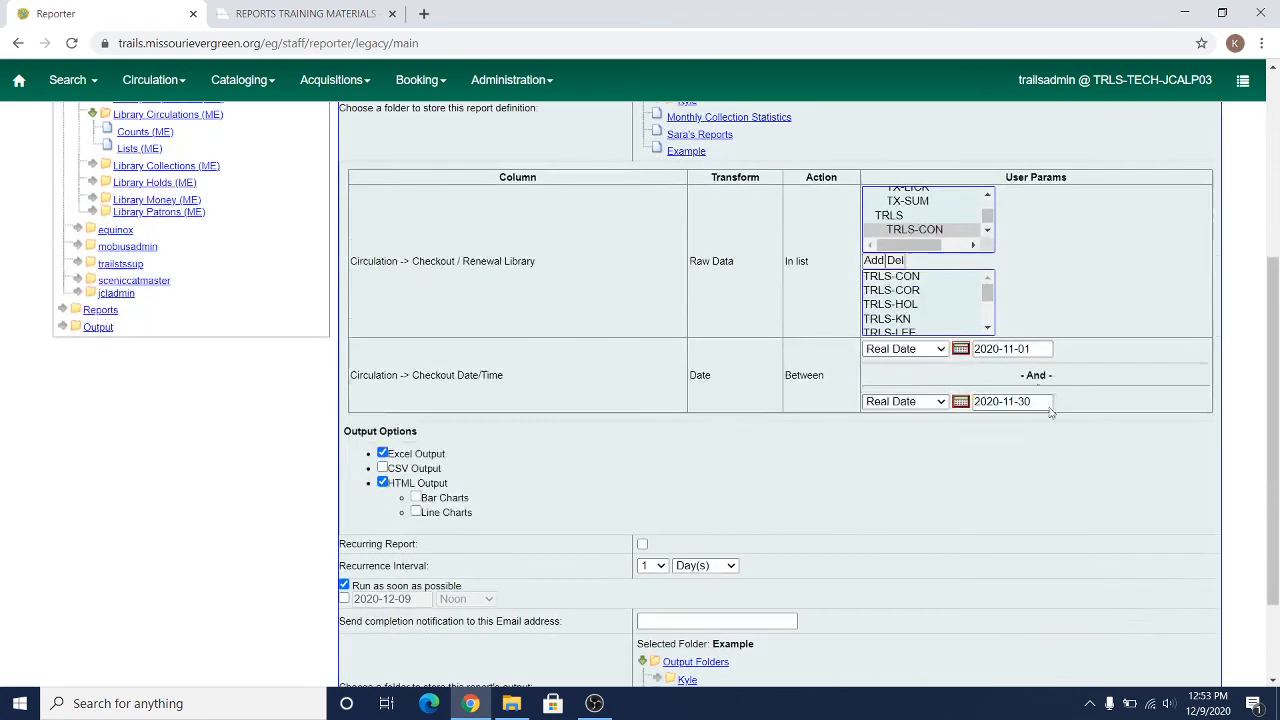
scroll(1050, 412, "down", 2)
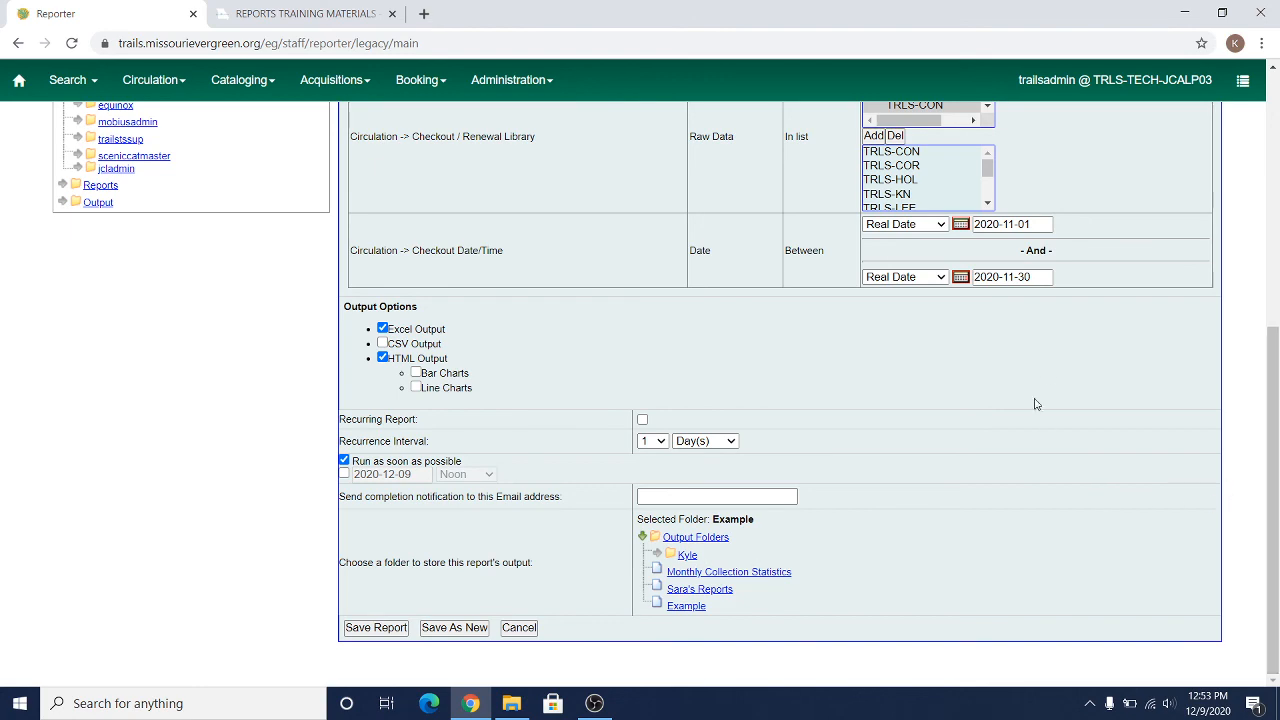
scroll(1143, 431, "up", 4)
scroll(1156, 428, "up", 2)
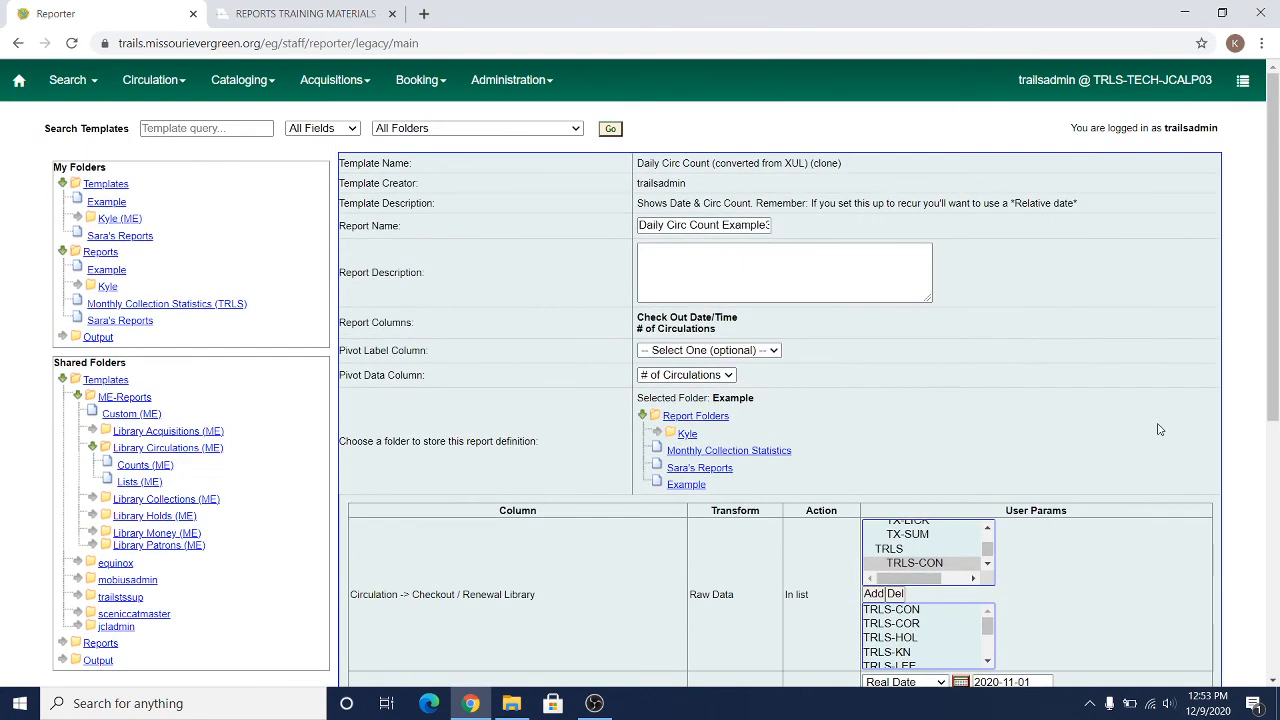
scroll(1159, 429, "down", 3)
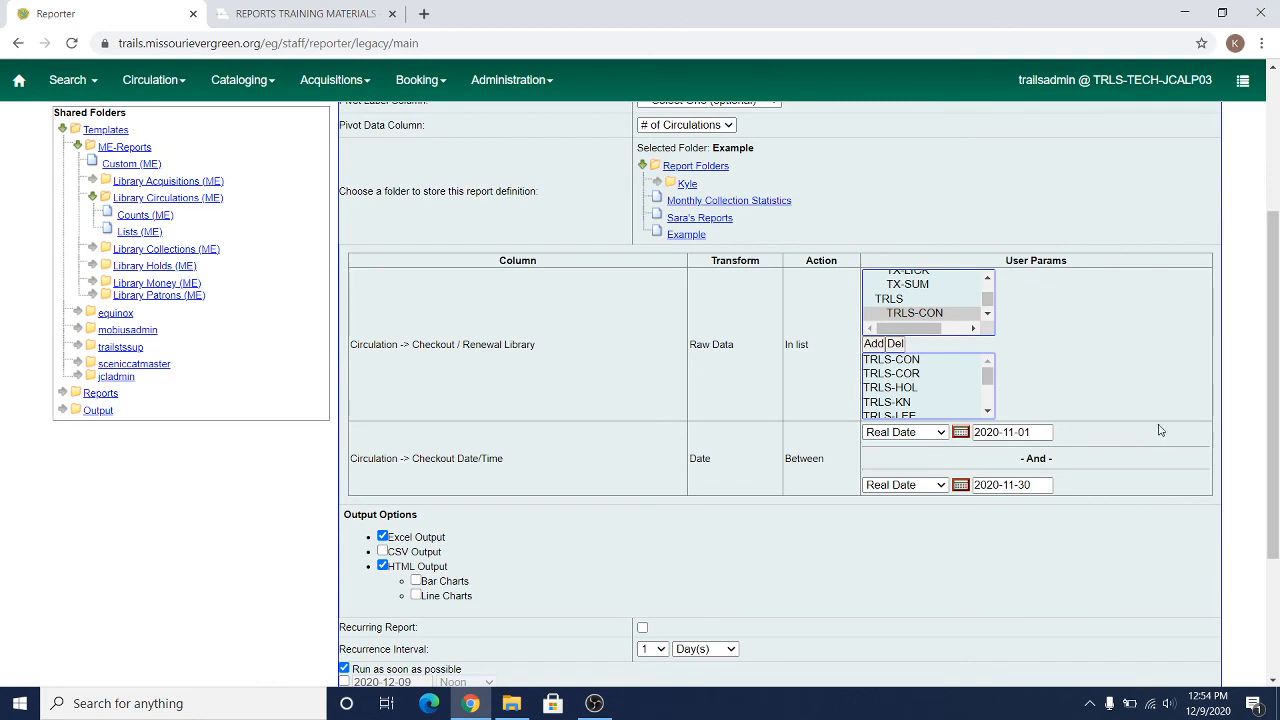
left_click(1015, 432)
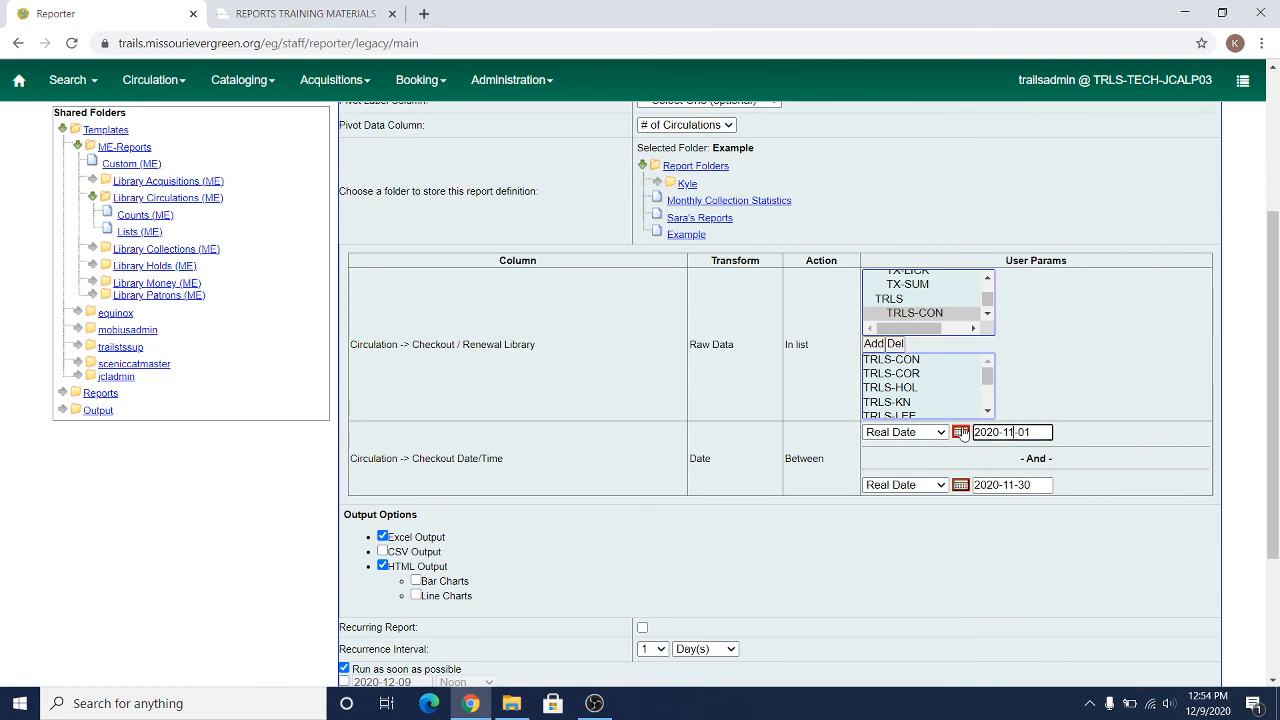
left_click(960, 432)
left_click(812, 322)
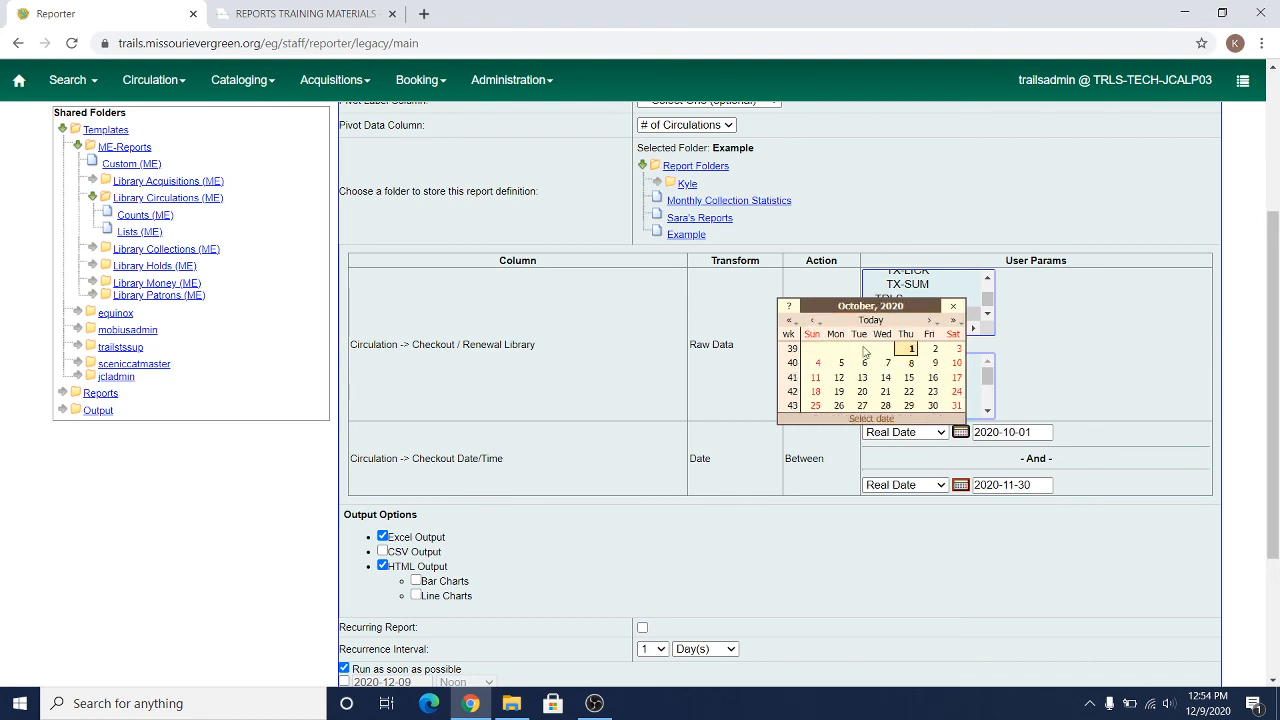
left_click(909, 348)
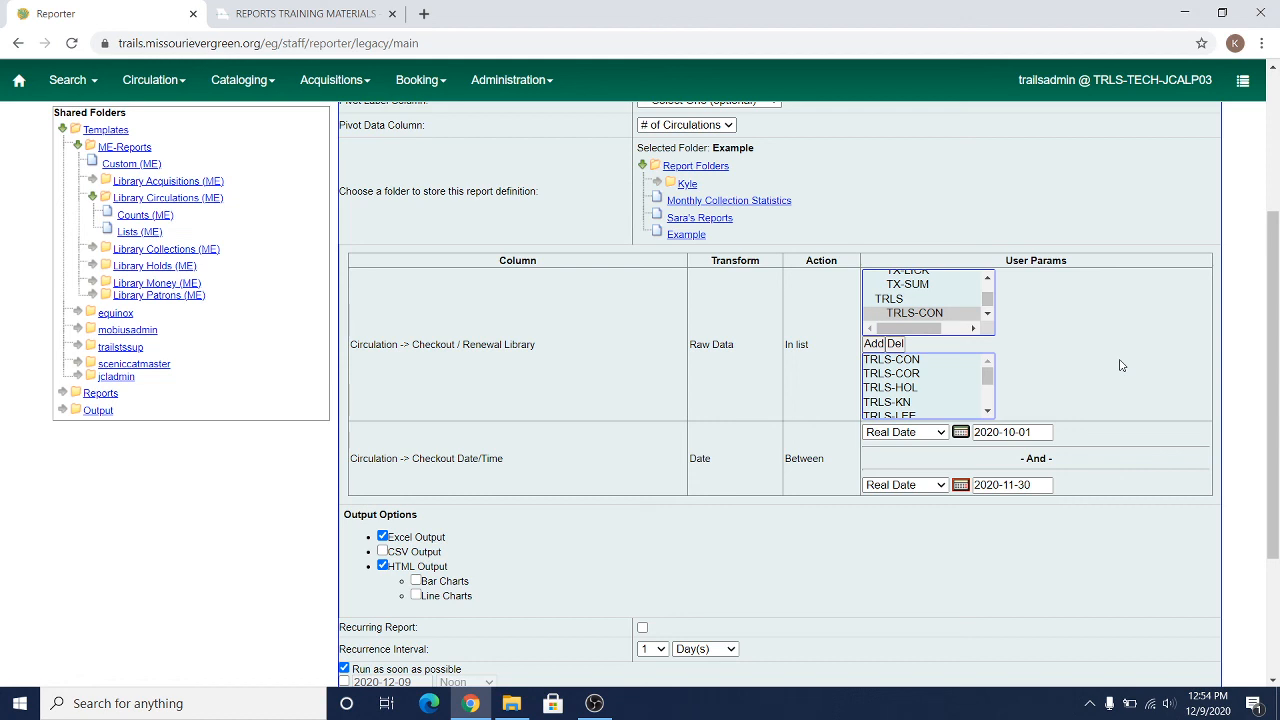
scroll(593, 313, "up", 3)
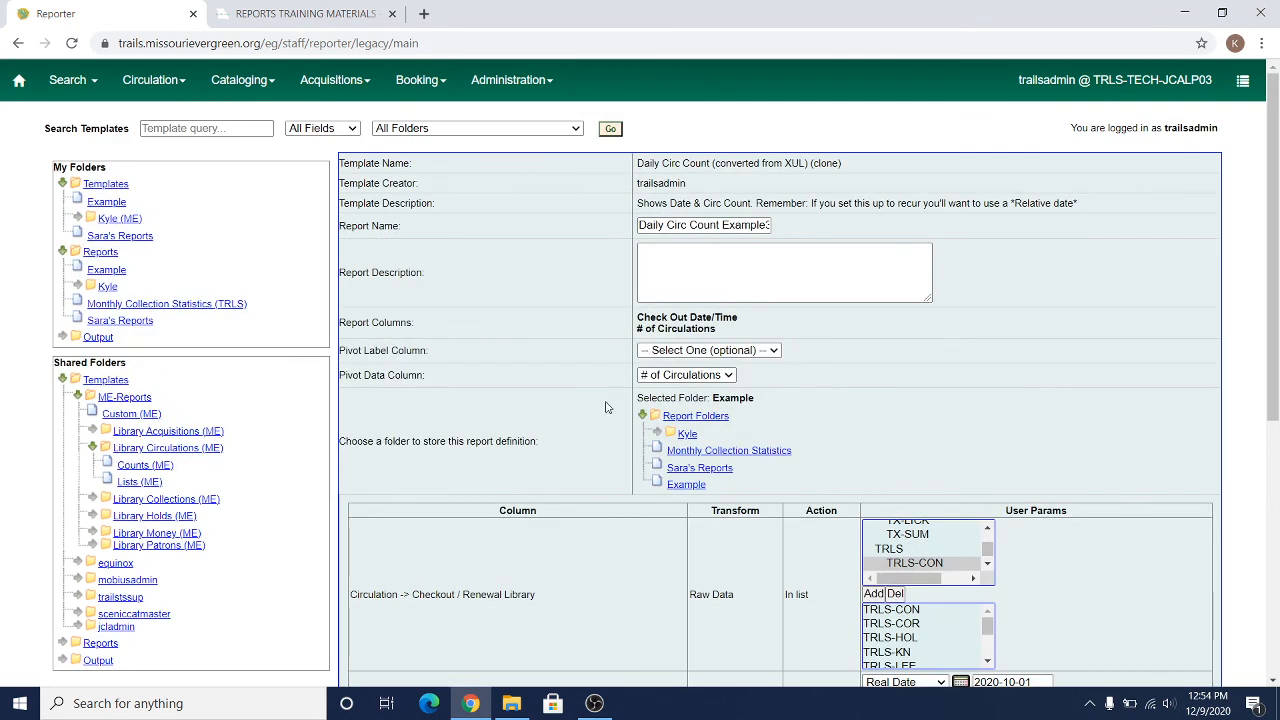